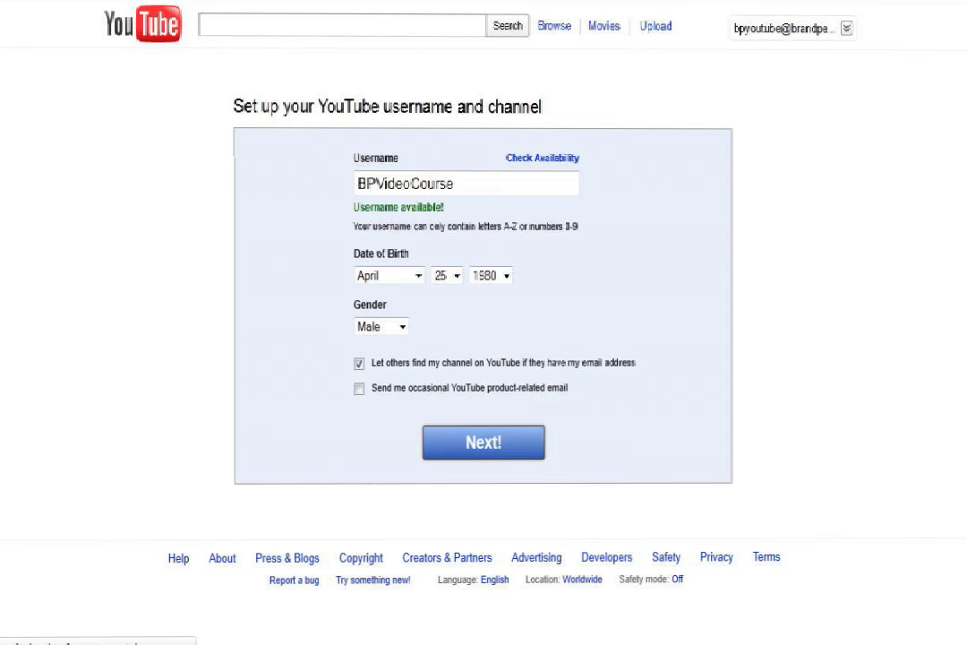
# - Submit the channel setup for username BPVideoCourse and accept sharing of all the listed actions
pyautogui.click(483, 442)
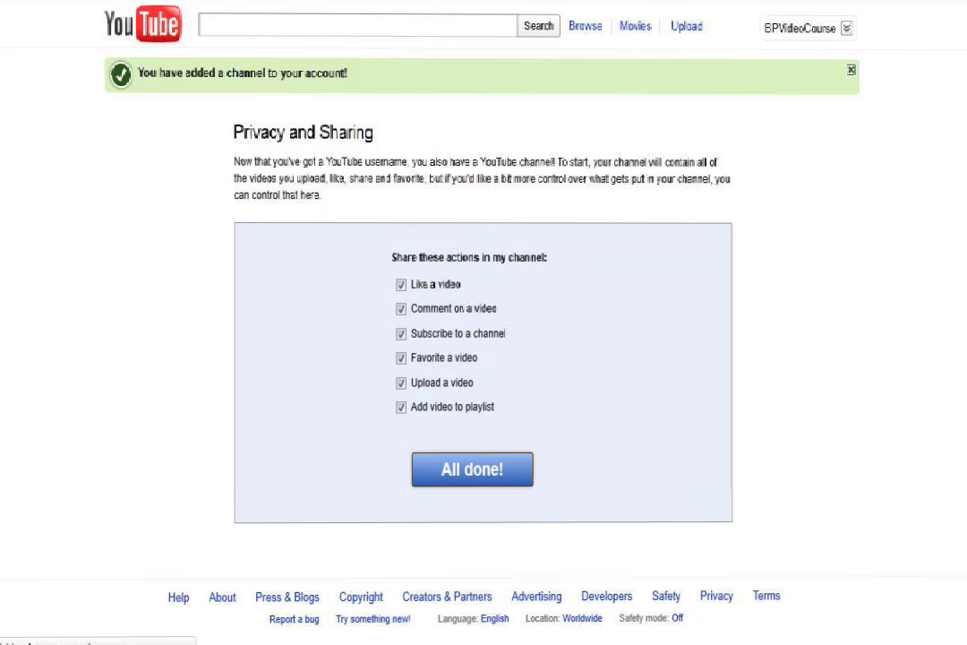
pyautogui.click(442, 464)
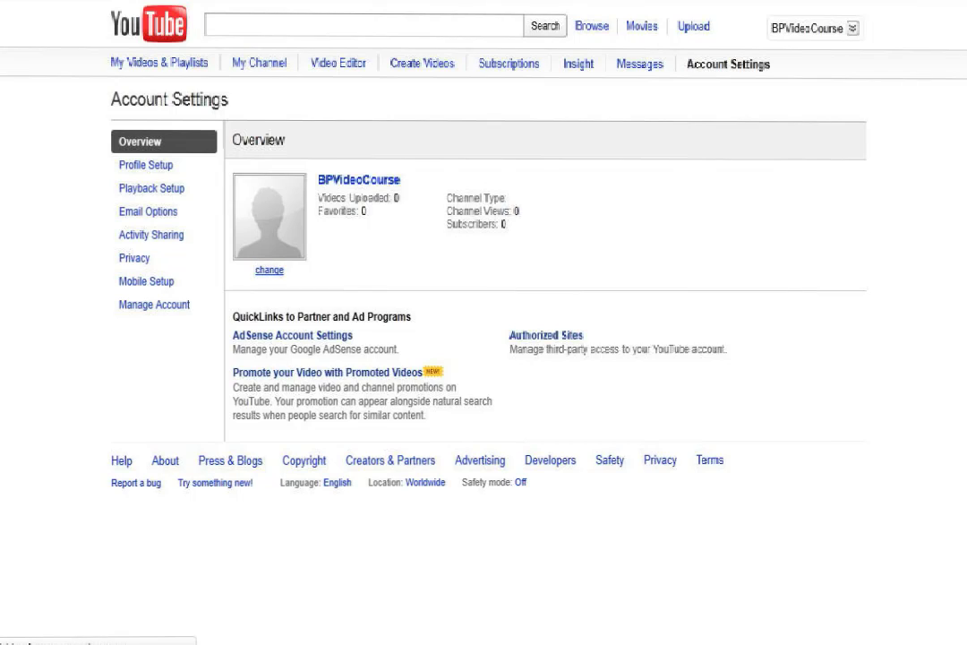
# - Upload the "Personalization-Blog - Copy" image from the Pictures library as the account's profile picture and save it
pyautogui.click(269, 270)
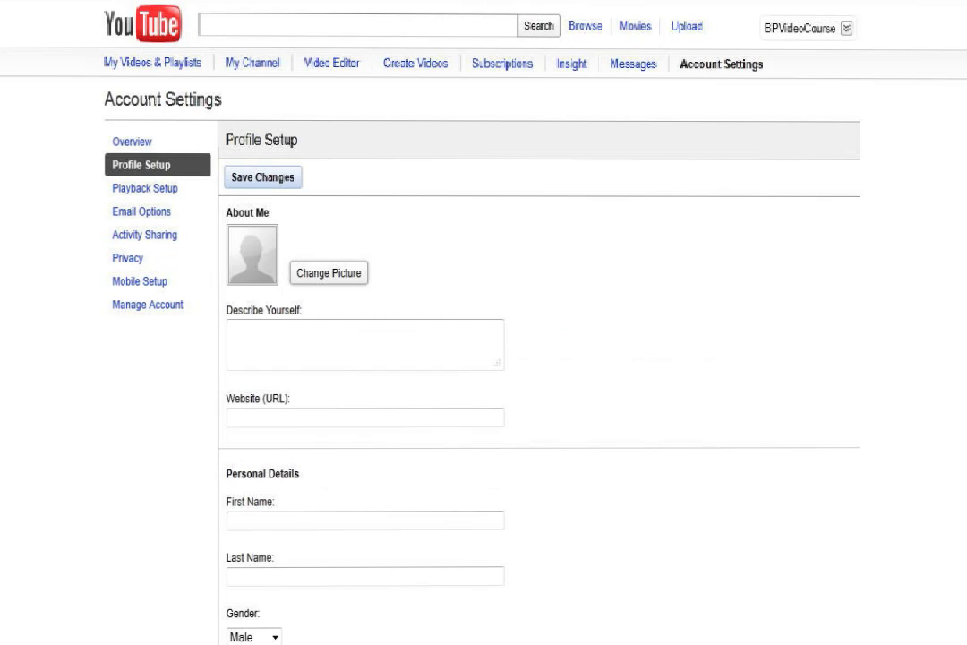
pyautogui.click(329, 272)
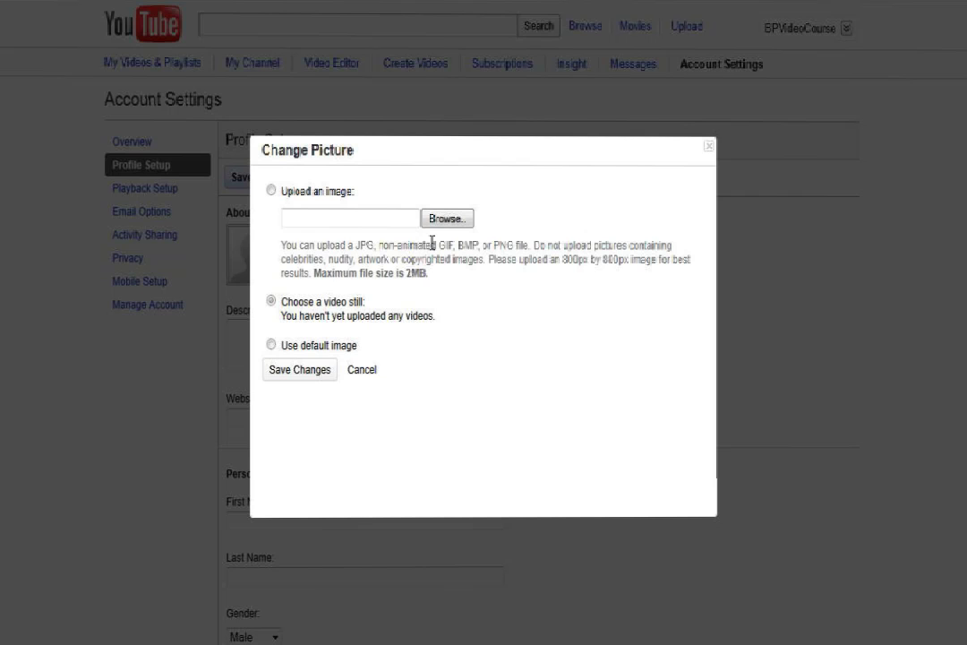
pyautogui.click(447, 218)
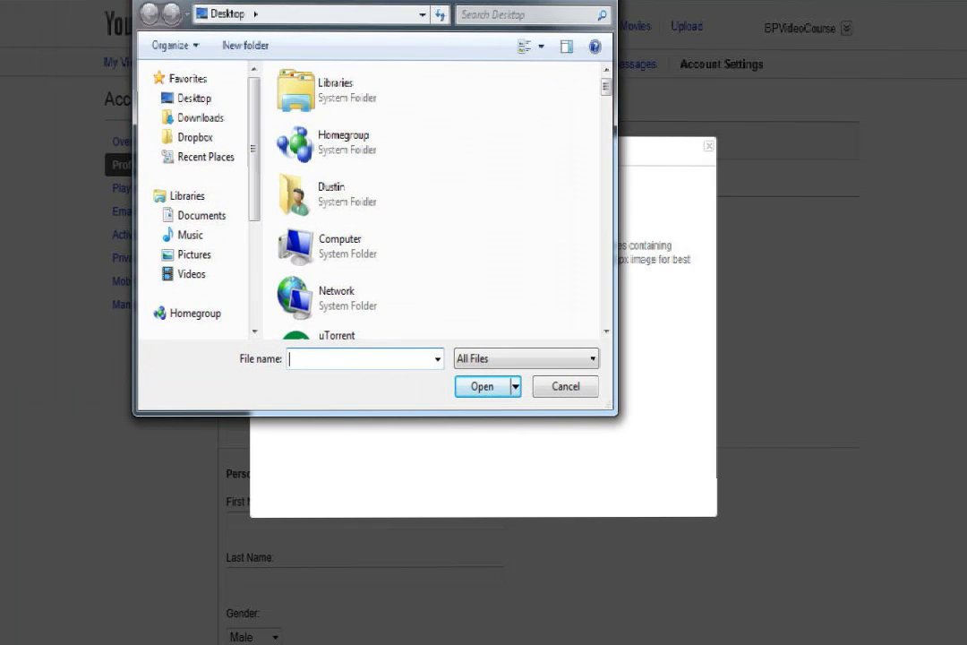
pyautogui.click(194, 254)
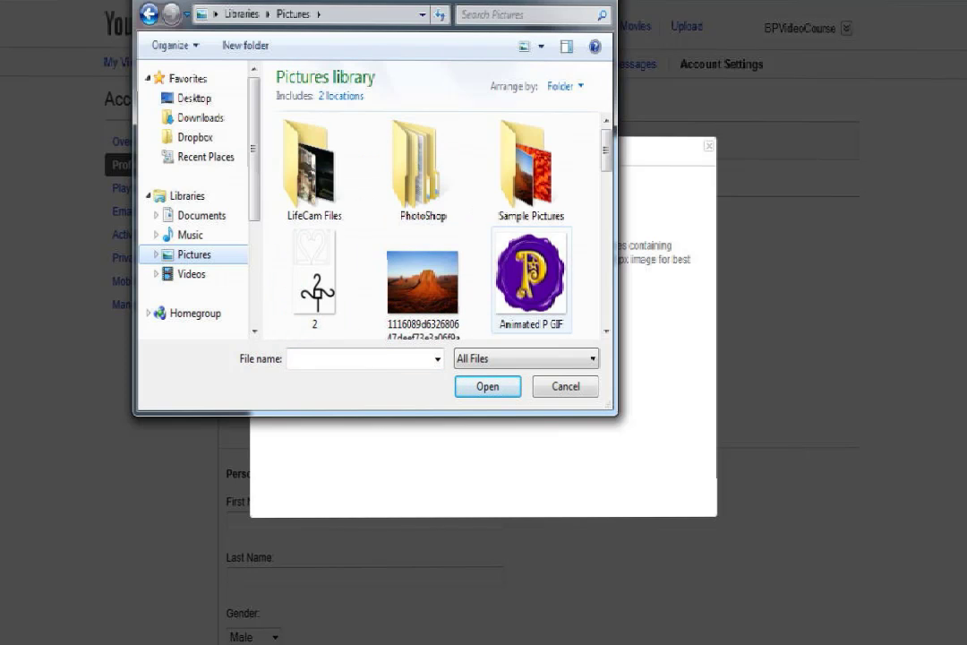
pyautogui.scroll(-3, 192, 206)
pyautogui.scroll(-8, 439, 224)
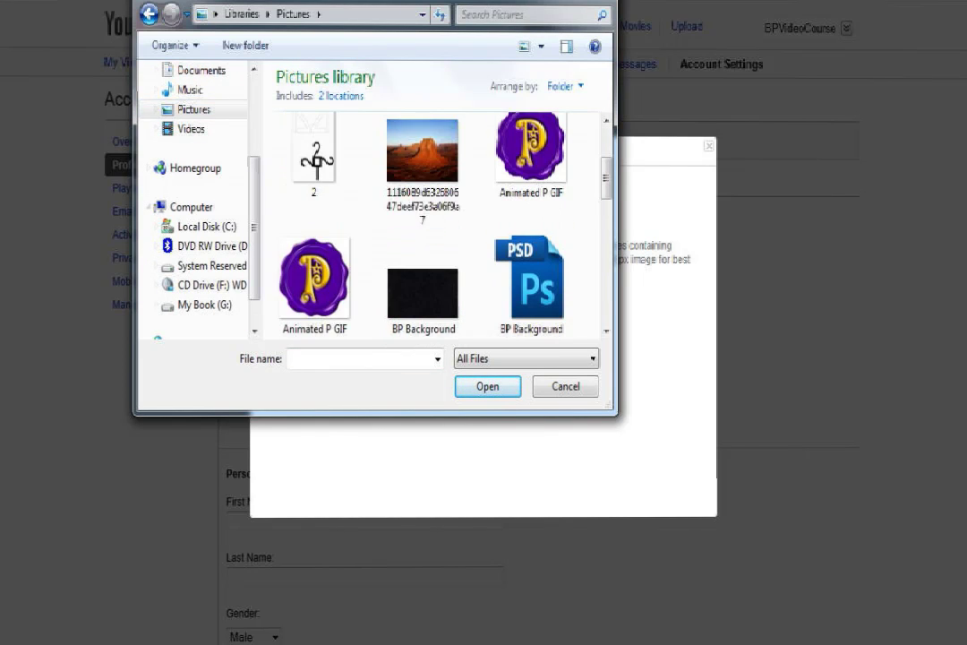
pyautogui.scroll(-5, 314, 170)
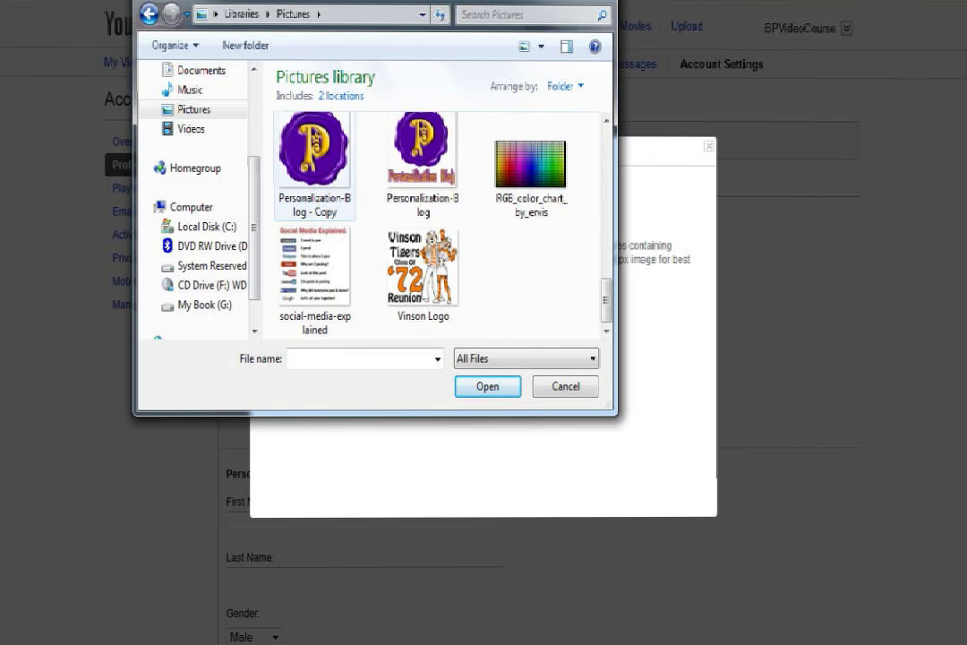
pyautogui.doubleClick(314, 150)
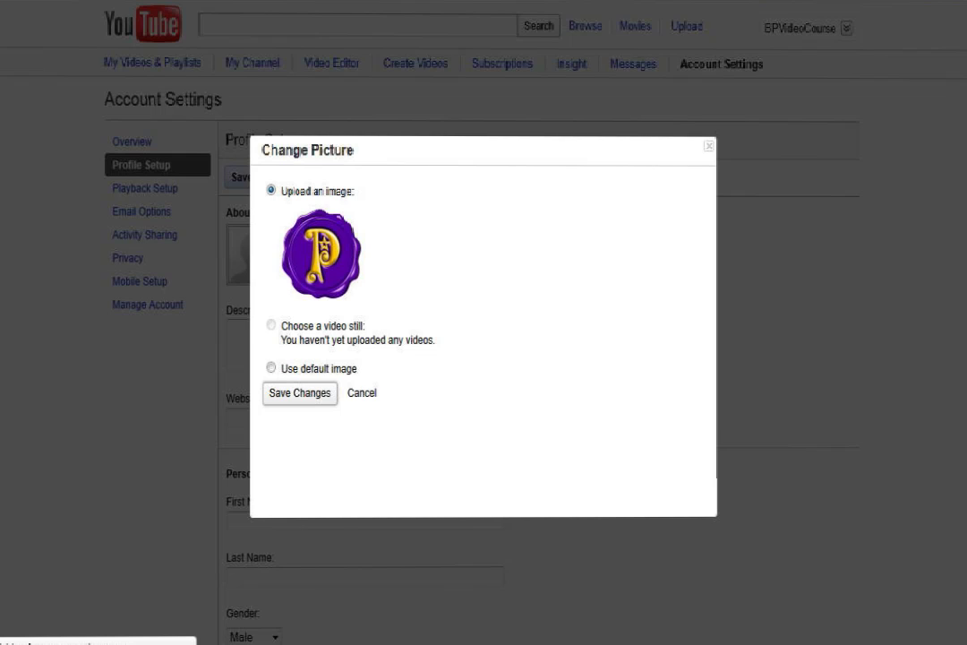
pyautogui.click(299, 392)
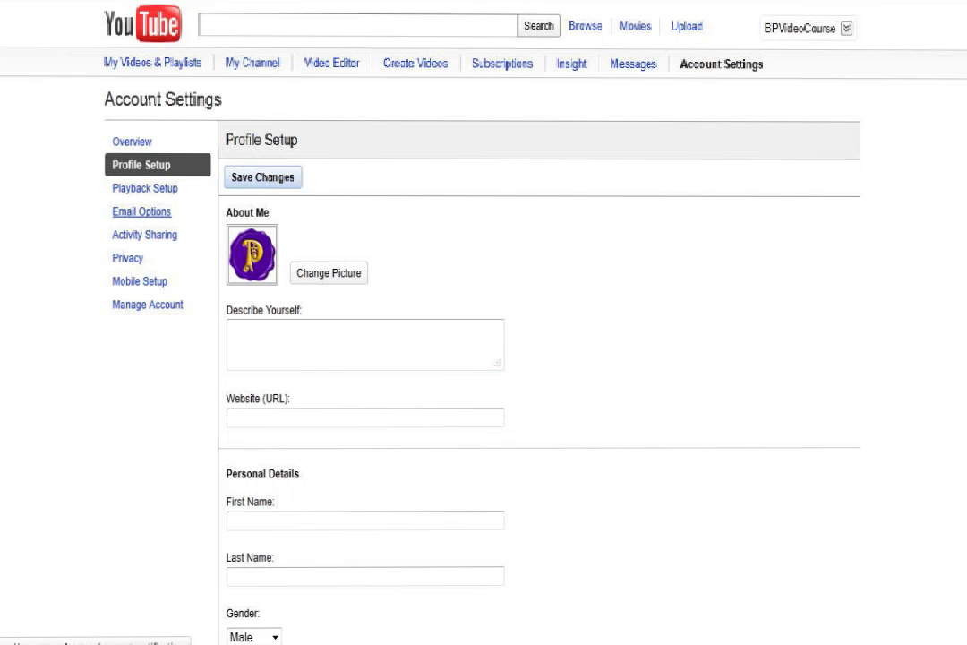
# - Turn off all automatic event notification emails, save the email options, and open the Activity Sharing settings
pyautogui.click(141, 211)
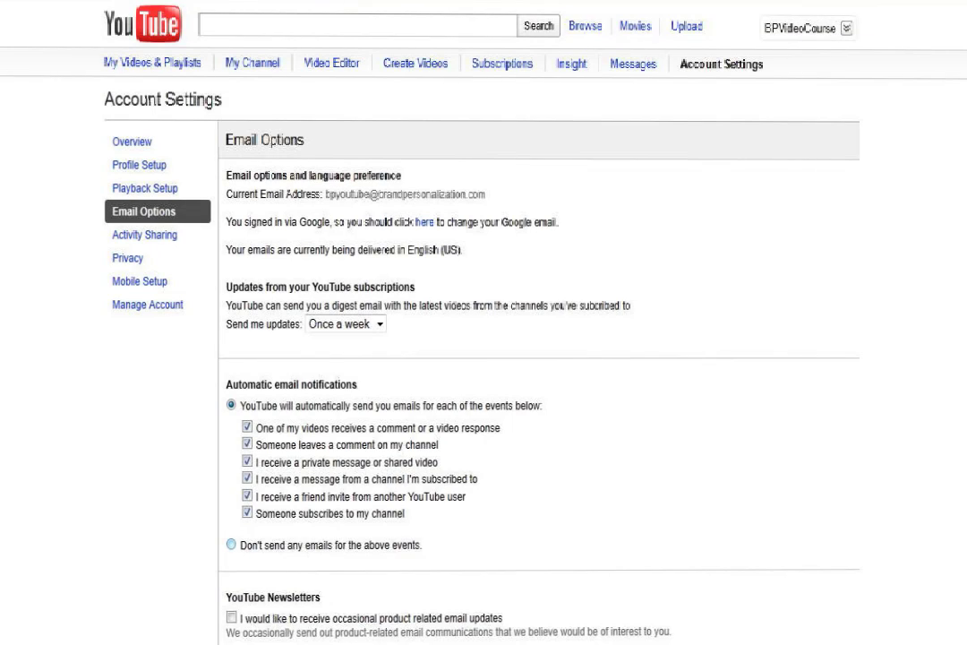
pyautogui.click(231, 543)
pyautogui.scroll(-5, 484, 358)
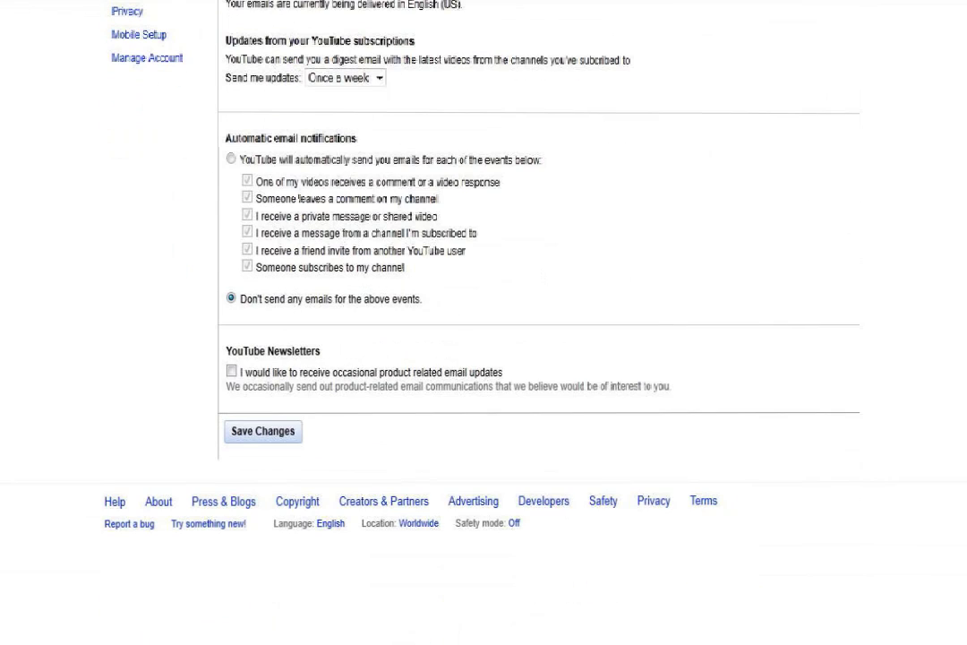
pyautogui.click(262, 430)
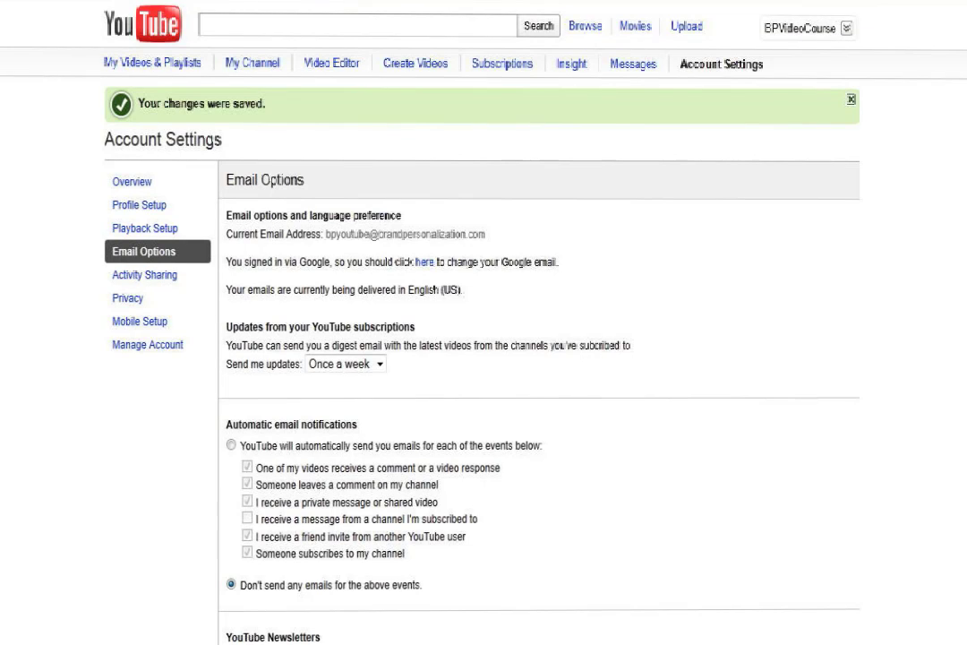
pyautogui.click(143, 275)
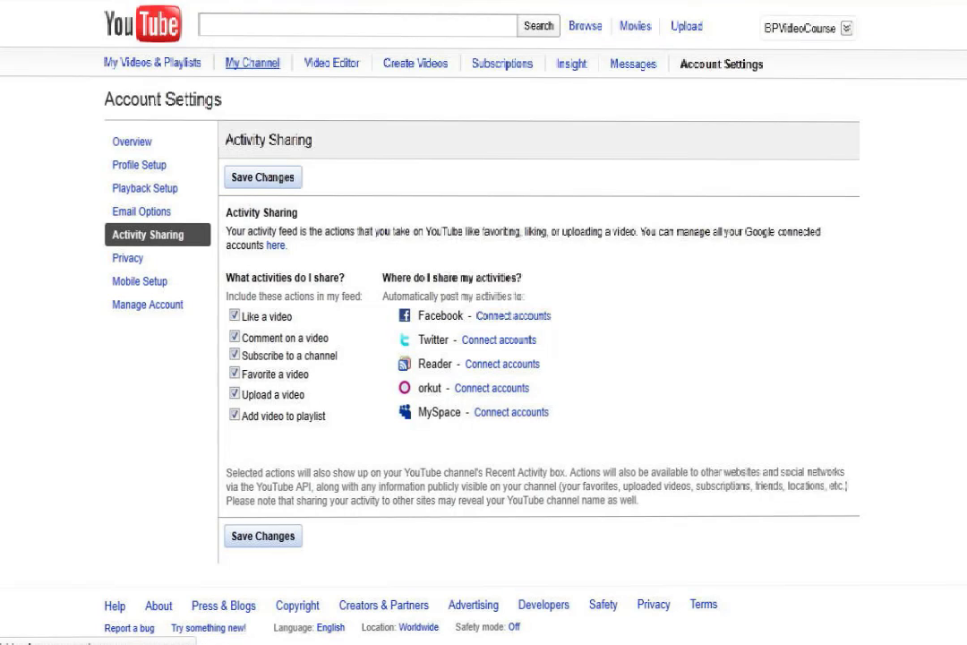
# - Edit the Profile box on the channel page, setting the name to "BP Video Course" and hiding the age
pyautogui.click(252, 63)
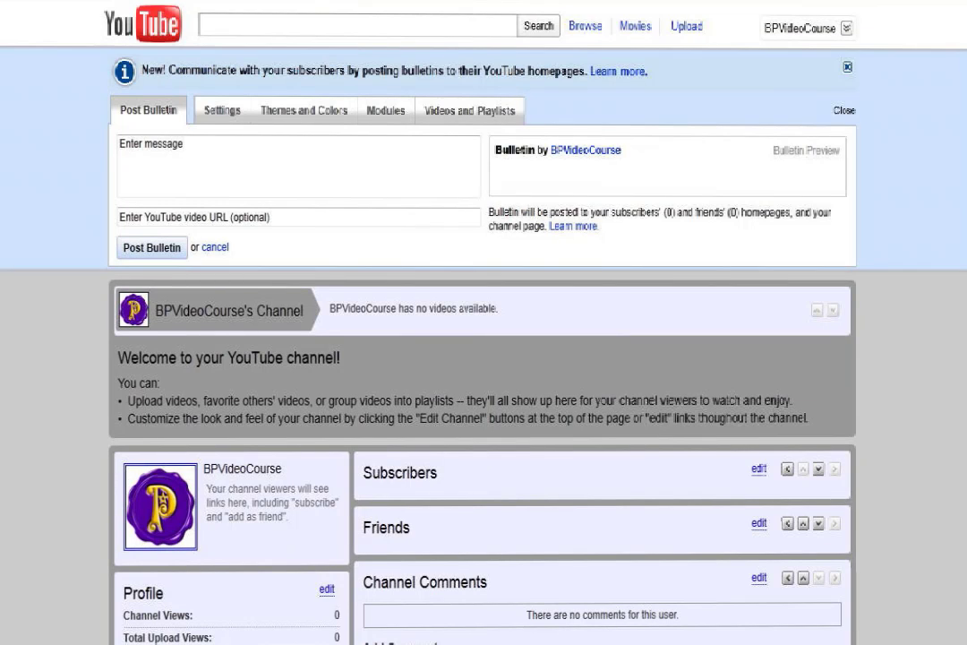
pyautogui.scroll(-5, 484, 358)
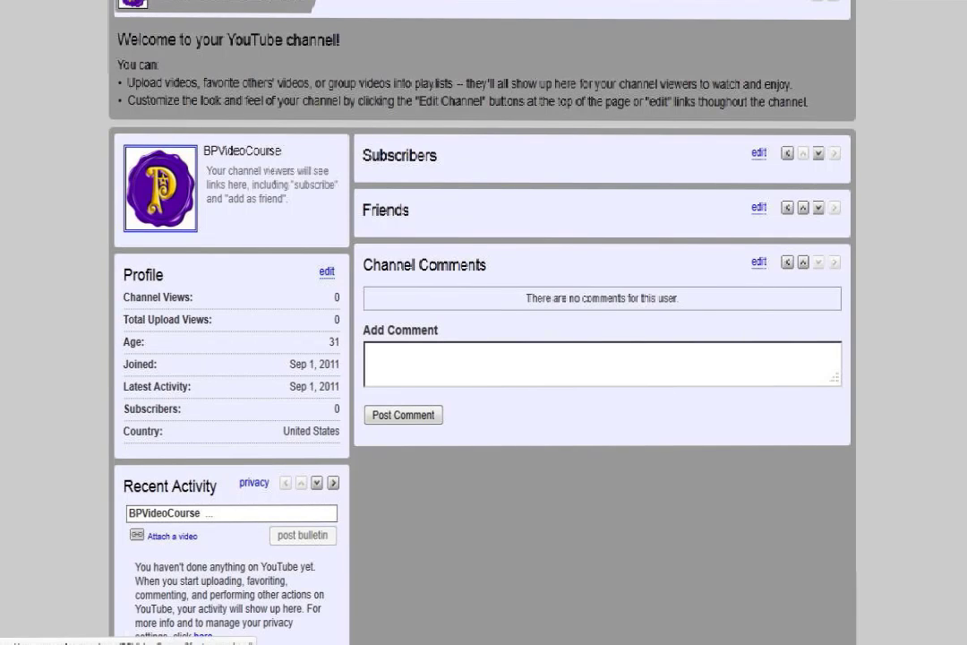
pyautogui.click(327, 271)
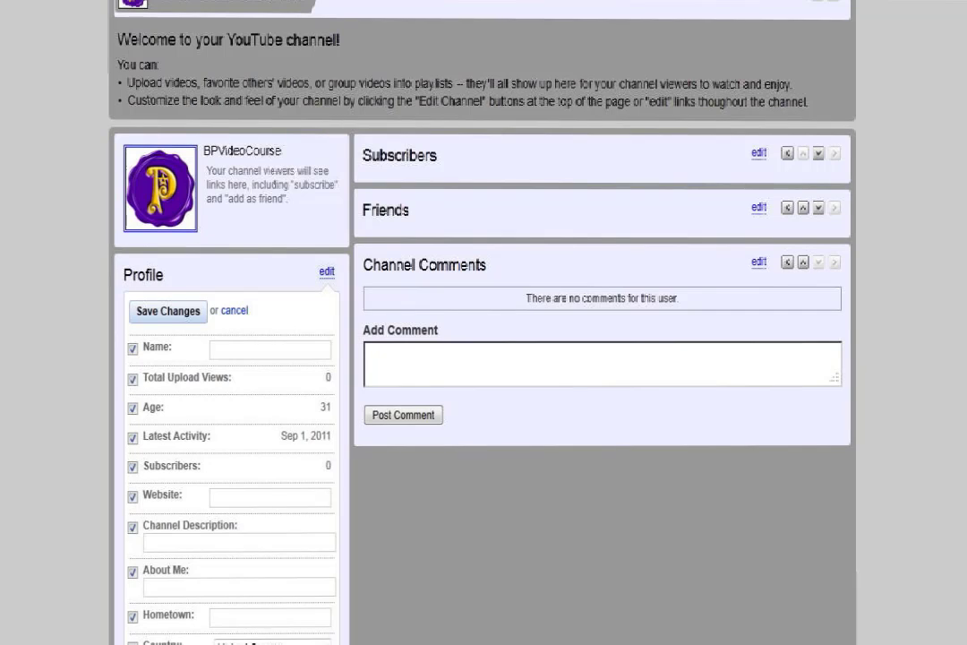
pyautogui.click(267, 352)
pyautogui.rightClick(304, 343)
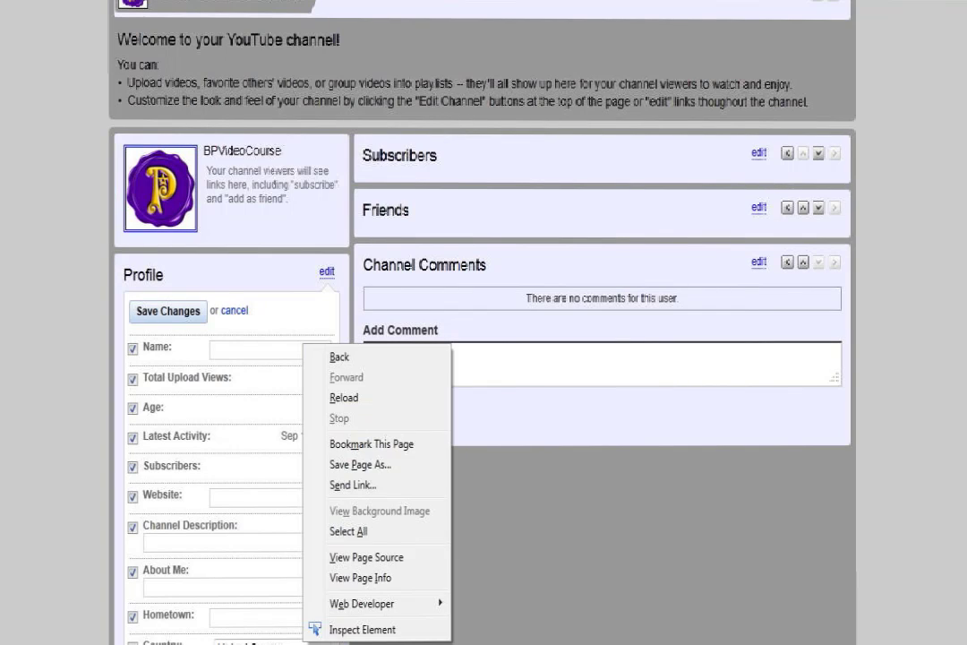
pyautogui.click(274, 348)
pyautogui.rightClick(275, 351)
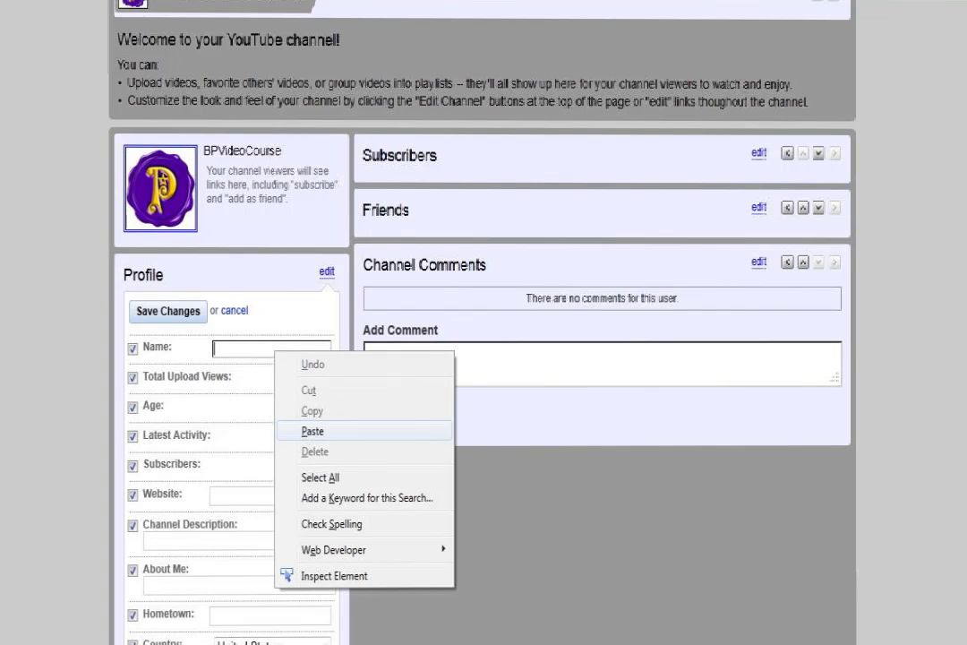
pyautogui.click(312, 431)
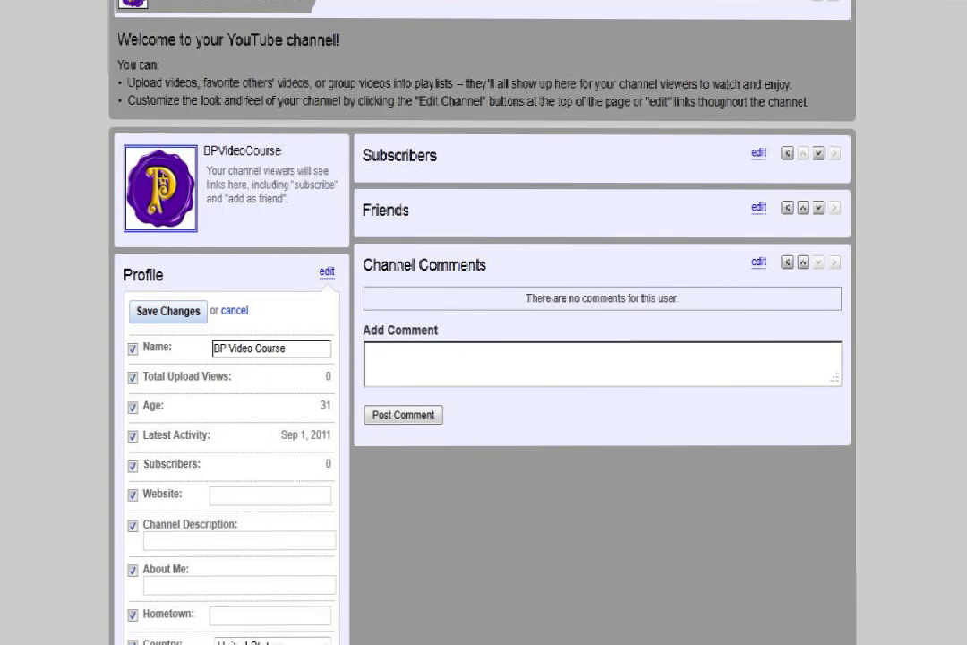
pyautogui.click(132, 407)
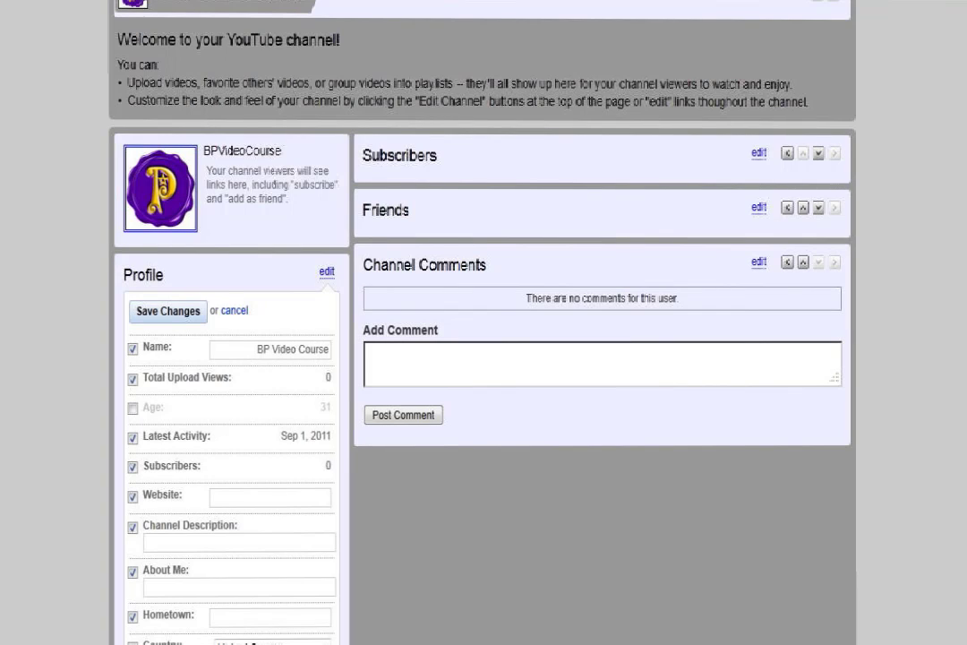
pyautogui.rightClick(266, 198)
pyautogui.click(259, 496)
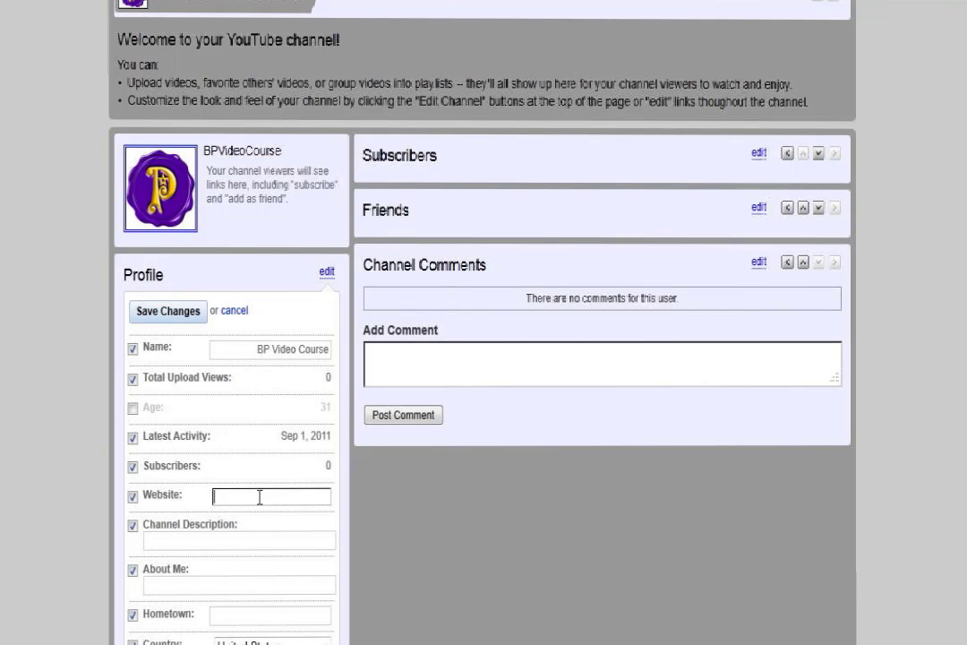
pyautogui.rightClick(259, 496)
pyautogui.click(298, 338)
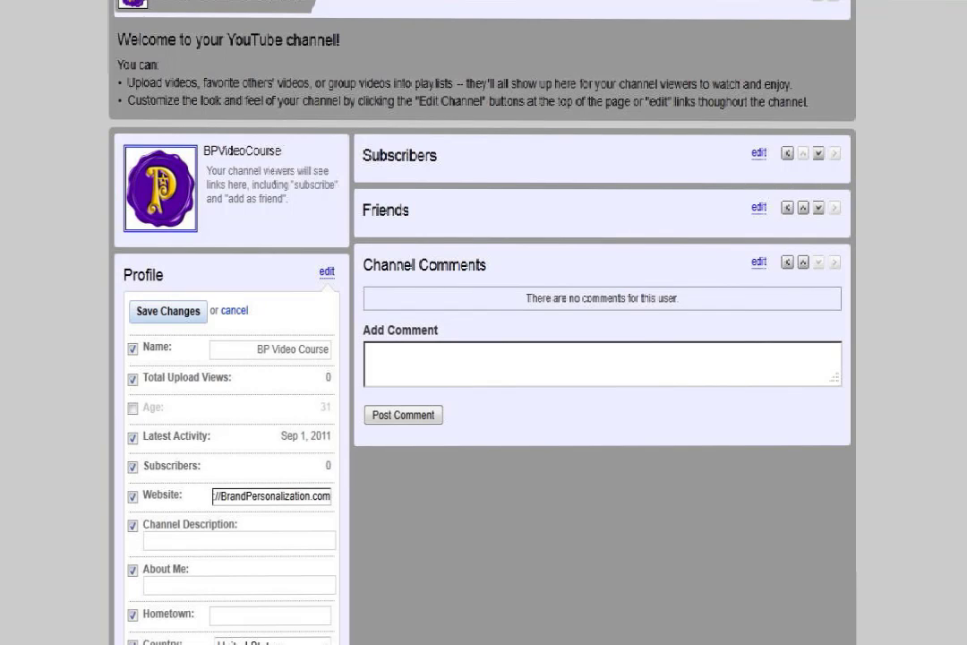
pyautogui.press('Tab')
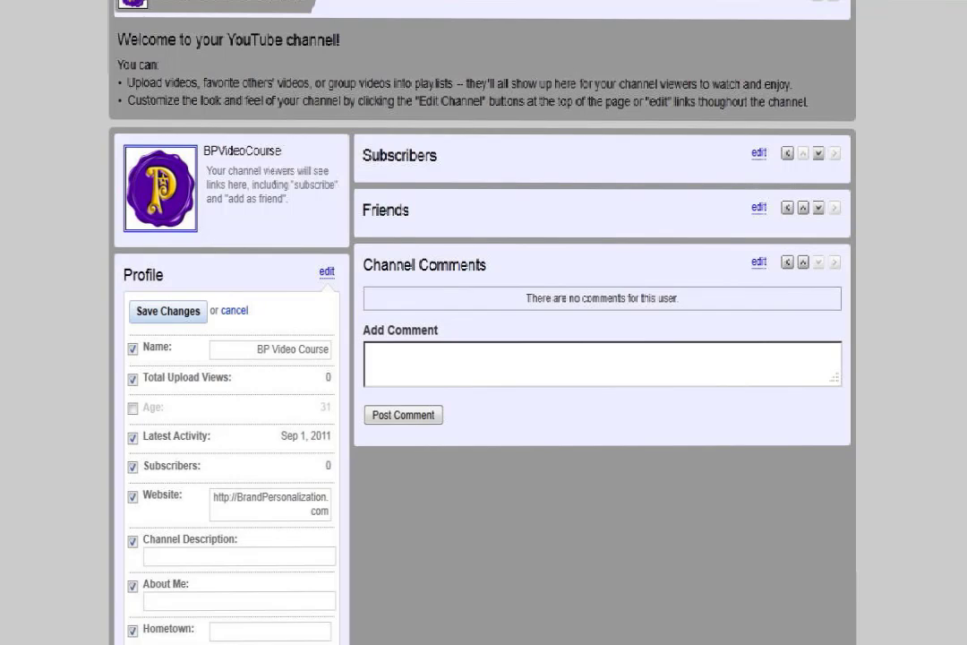
# - Paste the "FREE 30 Day Video Marketing Course!" text with its topic list and subscribe banner into the channel description
pyautogui.click(195, 558)
pyautogui.rightClick(194, 562)
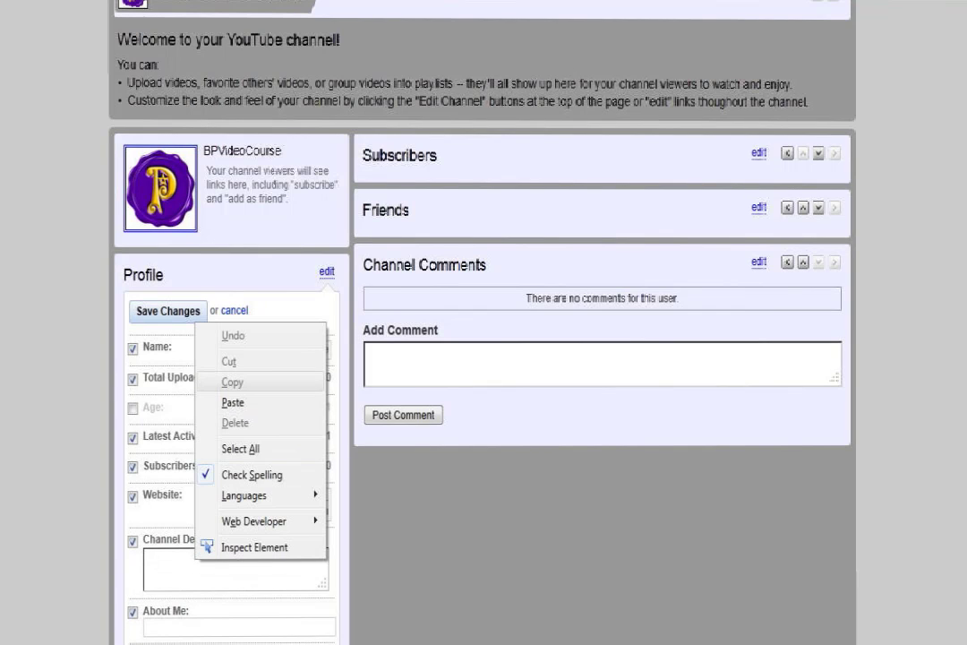
pyautogui.click(233, 403)
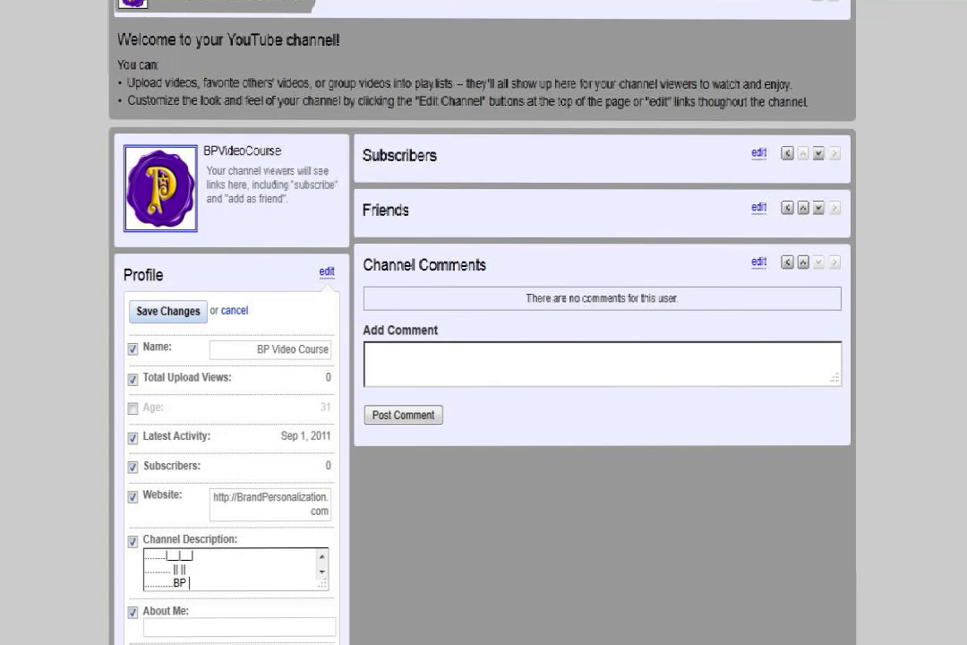
# - Paste the Brand Personalization company text, covering branding, SEO and social media marketing, into the About Me field
pyautogui.scroll(-4, 484, 358)
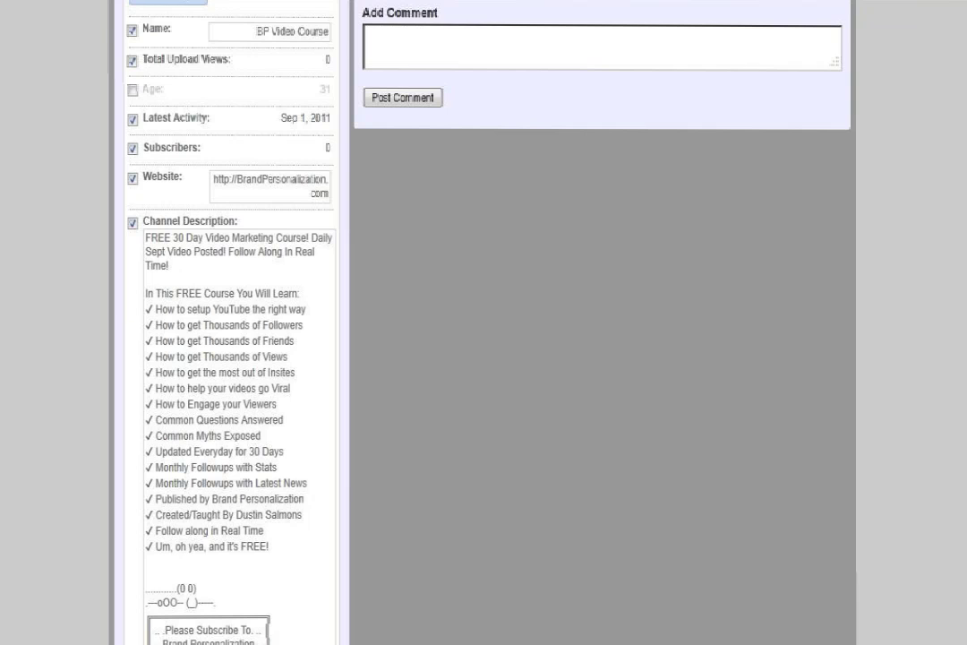
pyautogui.scroll(-6, 483, 358)
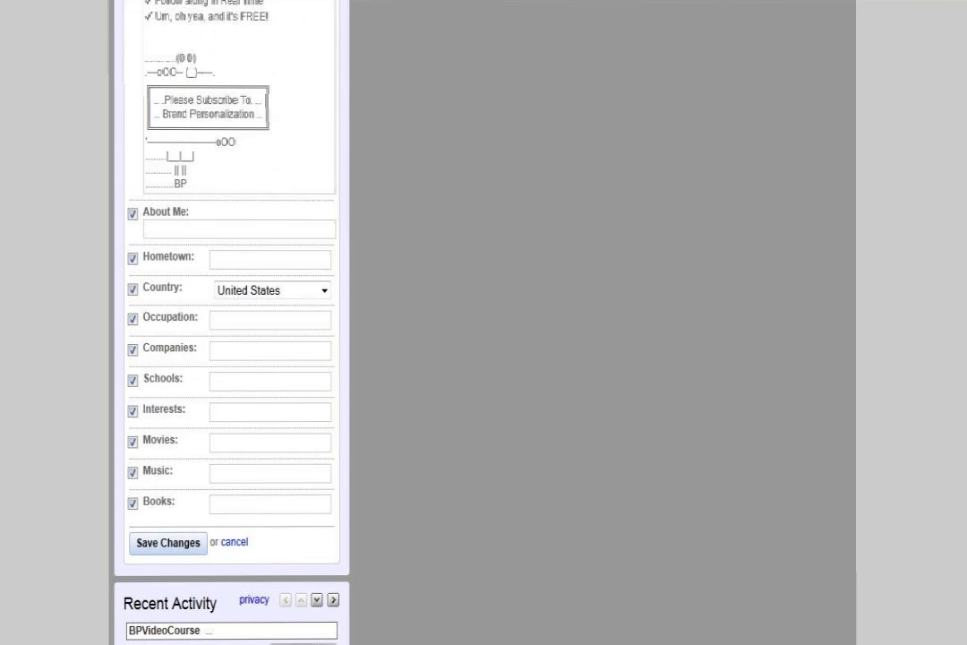
pyautogui.click(188, 234)
pyautogui.rightClick(189, 238)
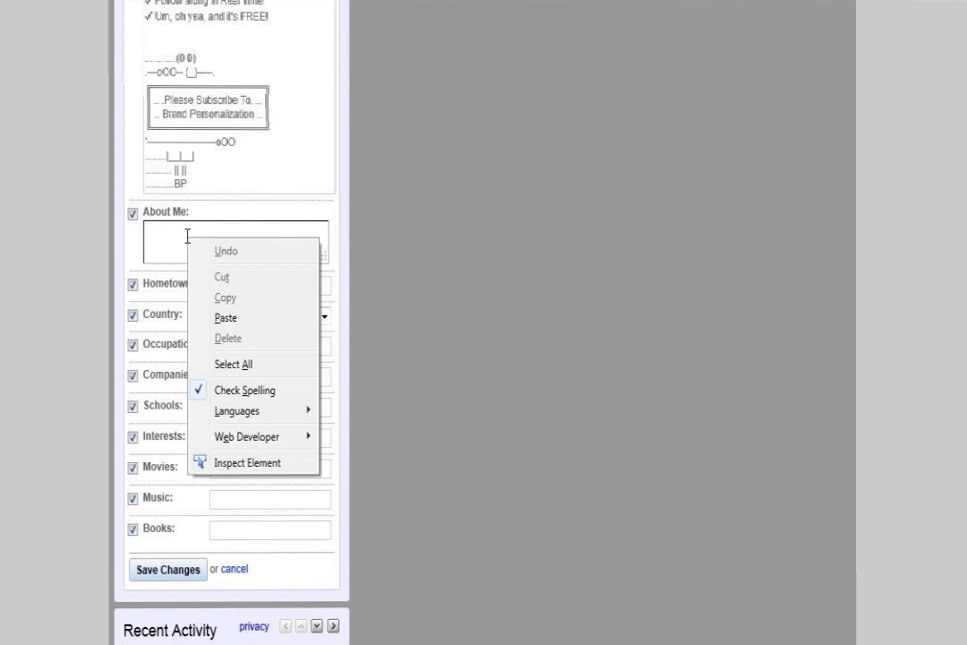
pyautogui.click(226, 318)
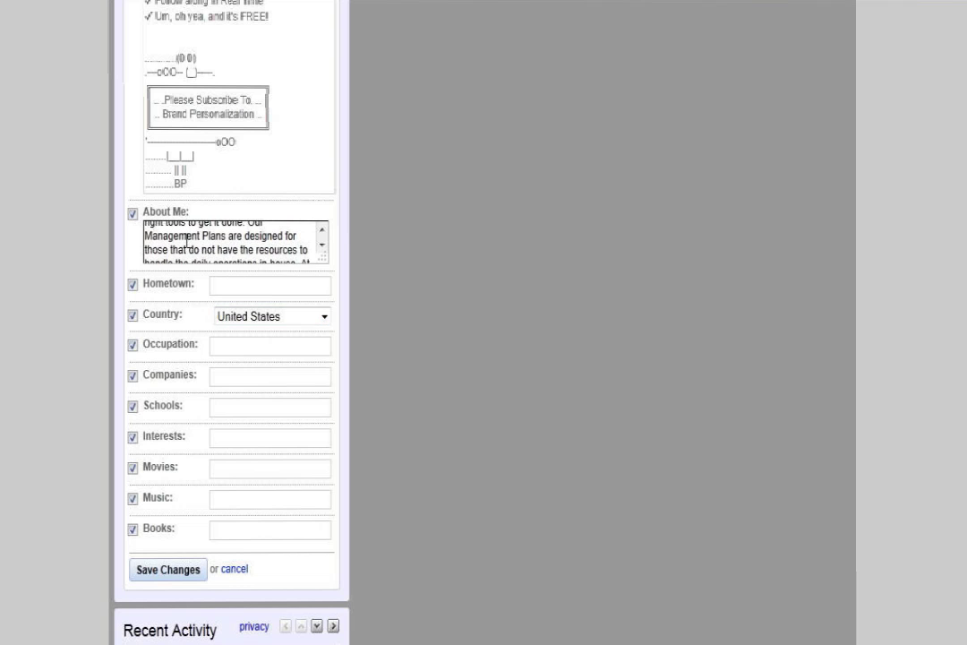
# - Hide the Hometown, Schools, Interests, Movies, Music and Books fields in the channel profile
pyautogui.scroll(-3, 180, 262)
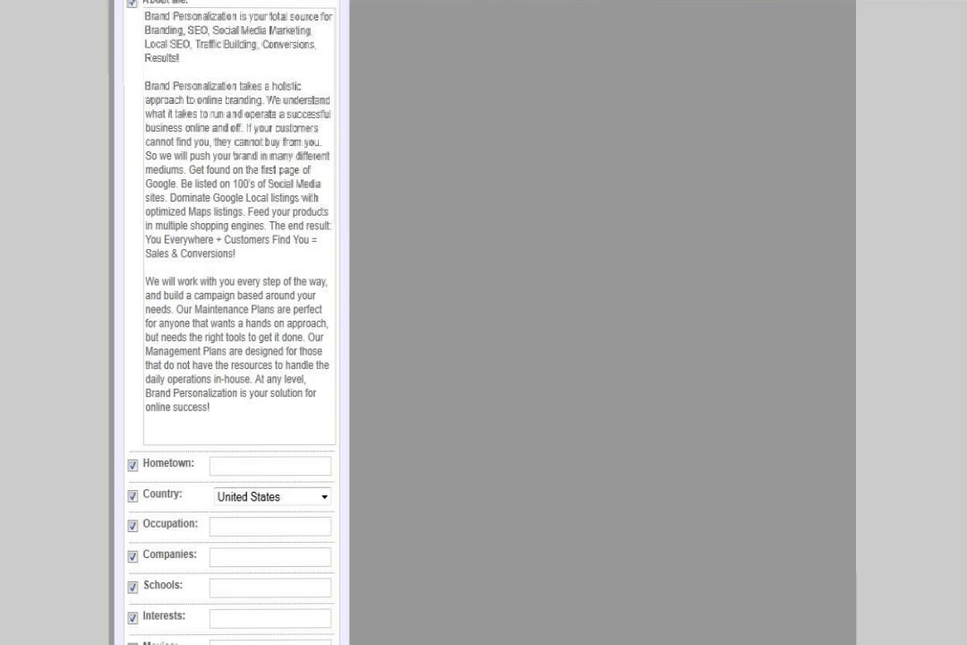
pyautogui.scroll(-3, 229, 322)
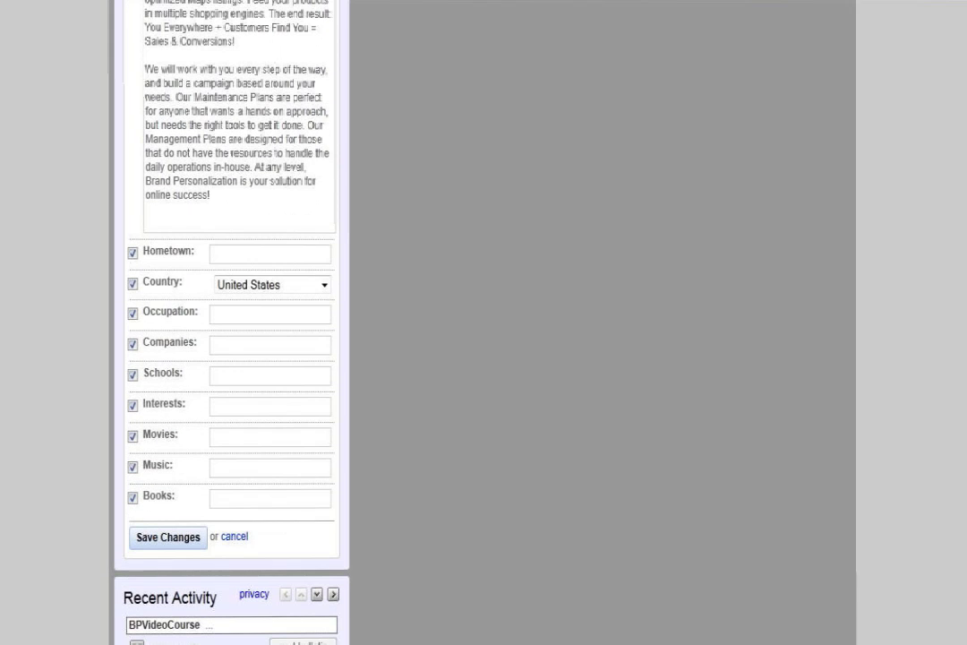
pyautogui.click(132, 252)
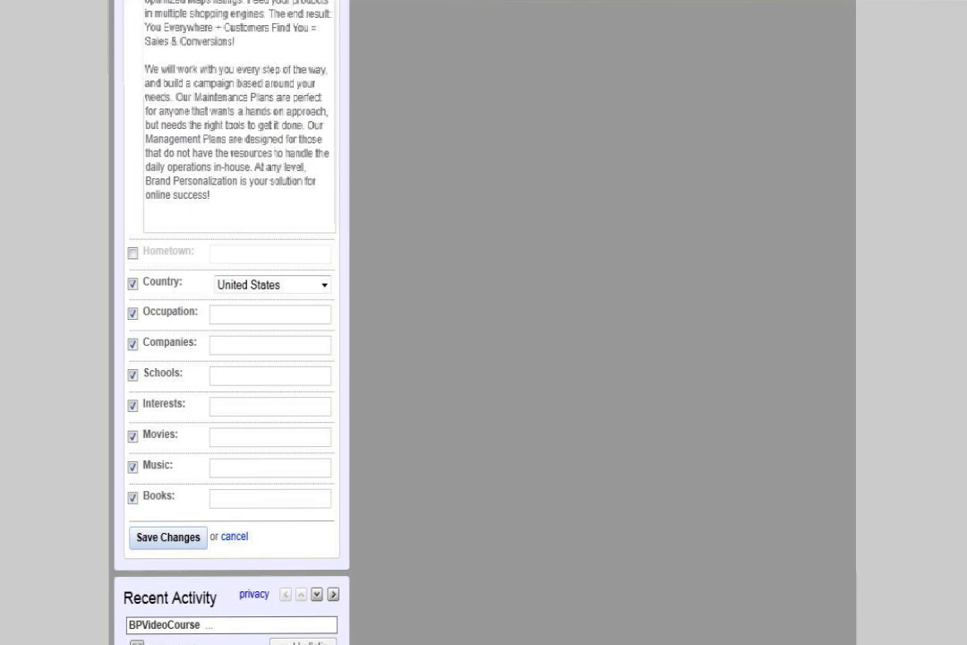
pyautogui.click(132, 374)
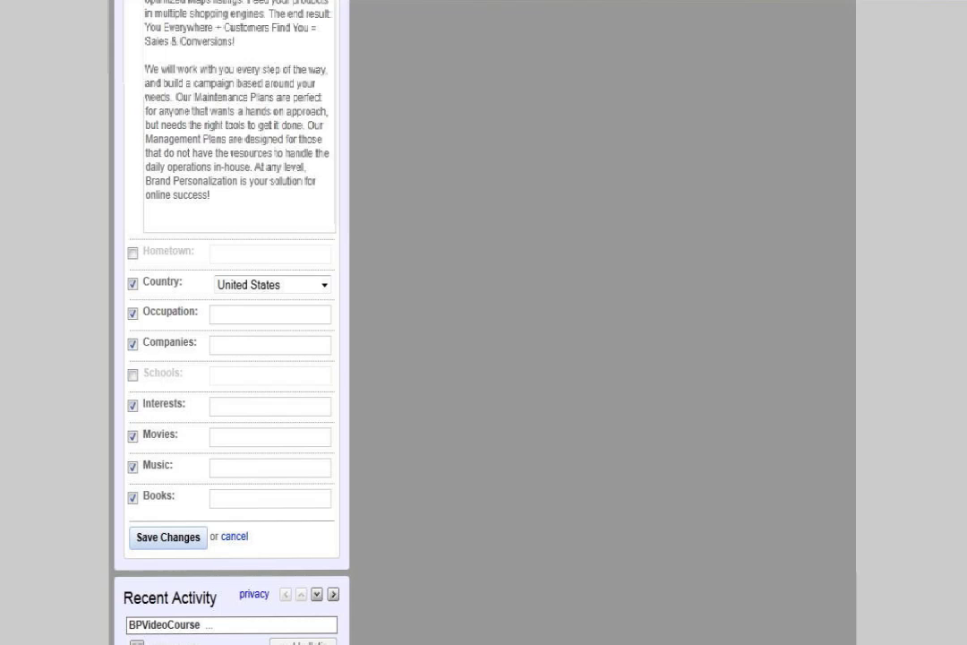
pyautogui.click(132, 405)
pyautogui.click(133, 436)
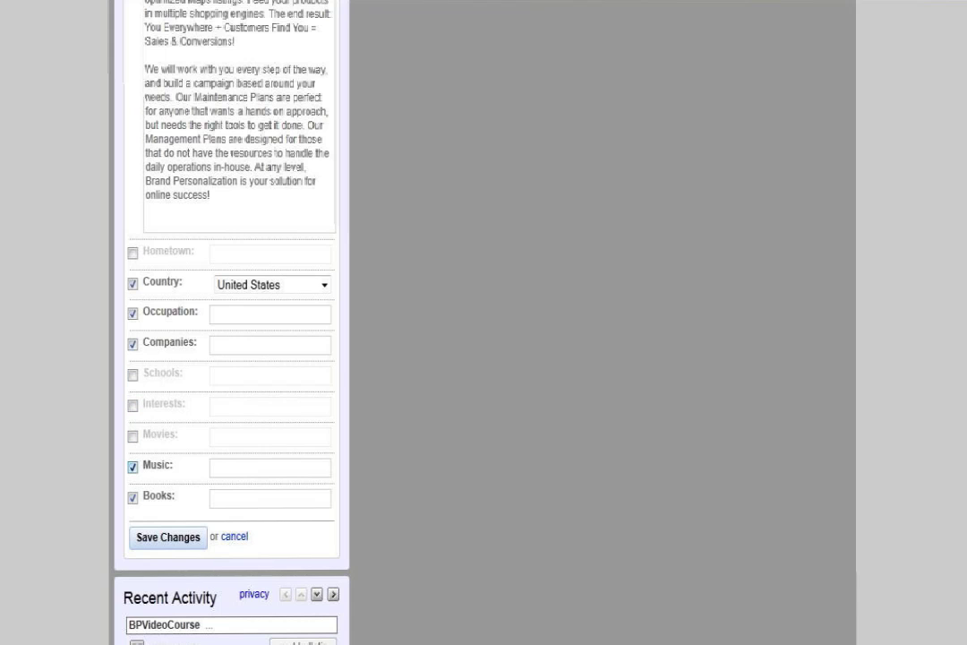
pyautogui.click(133, 467)
pyautogui.click(133, 497)
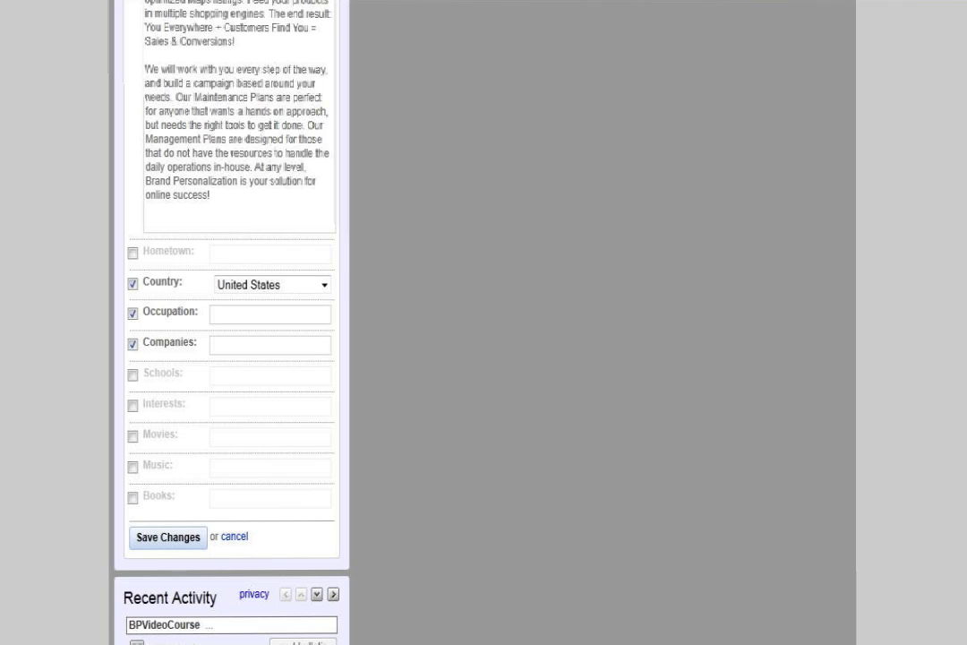
# - Try to paste an entry into the Companies field, hide the Occupation field, and save the profile changes
pyautogui.click(243, 344)
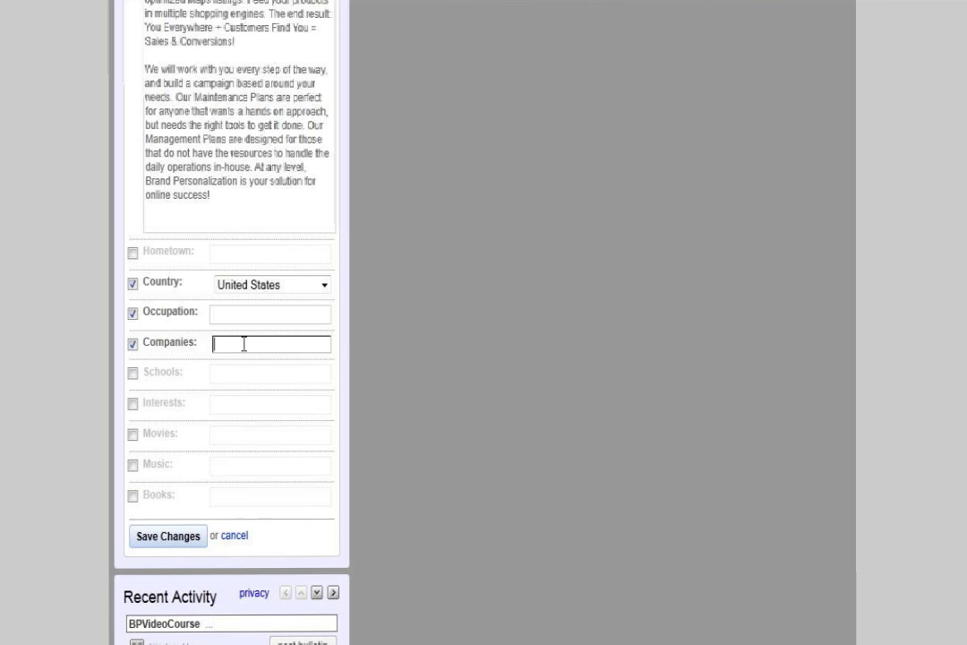
pyautogui.rightClick(244, 345)
pyautogui.click(273, 425)
pyautogui.click(133, 314)
pyautogui.press('Return')
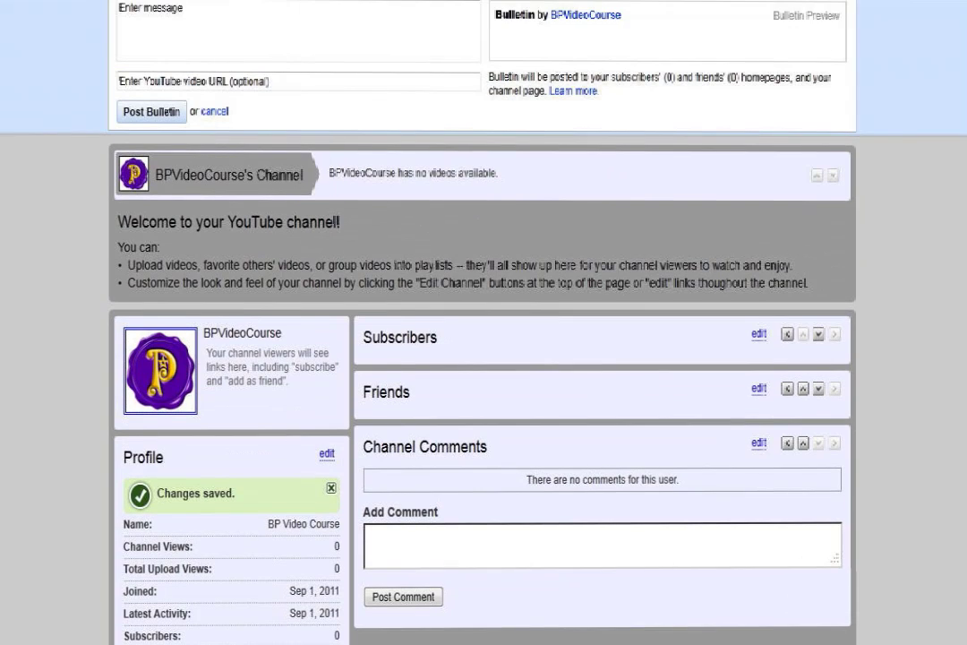
# - Review the saved Profile box, from the course headline through the topic list and subscribe banner to the country
pyautogui.scroll(-3, 484, 358)
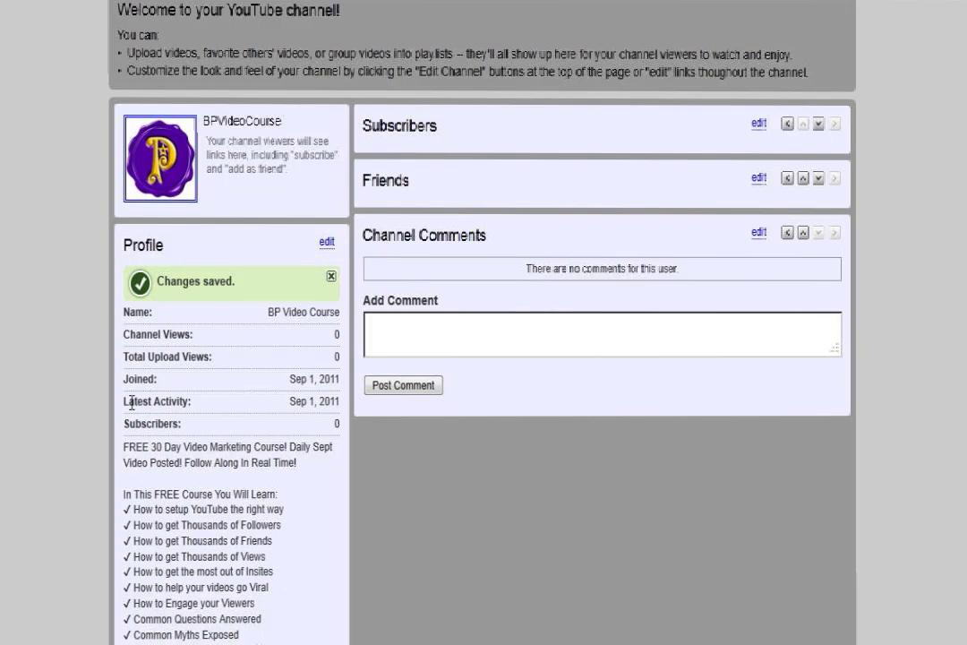
pyautogui.scroll(-3, 484, 359)
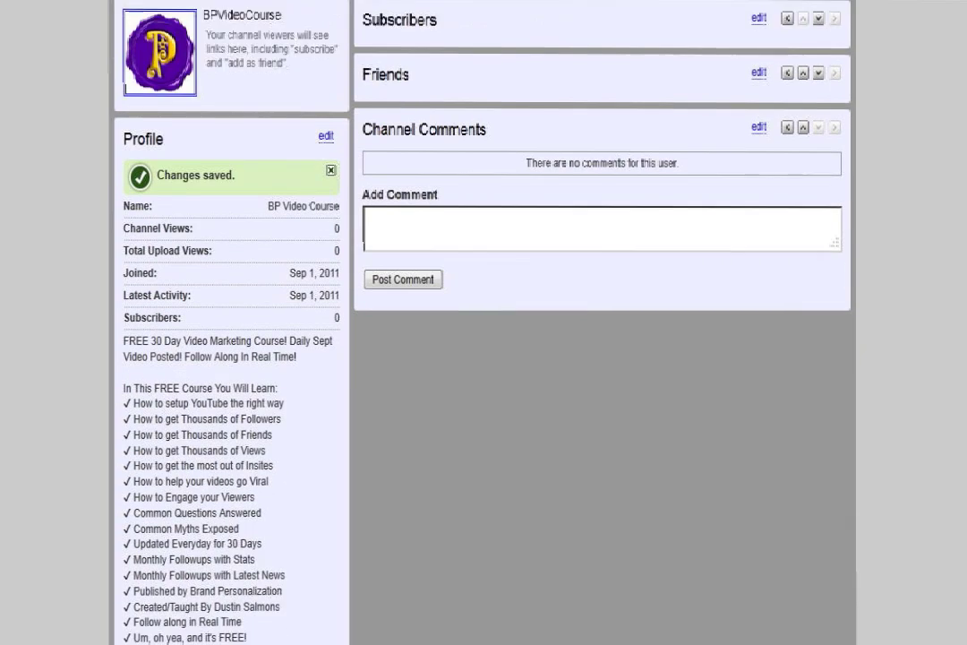
pyautogui.moveTo(296, 251); pyautogui.dragTo(125, 32)
pyautogui.moveTo(296, 206); pyautogui.dragTo(124, 190)
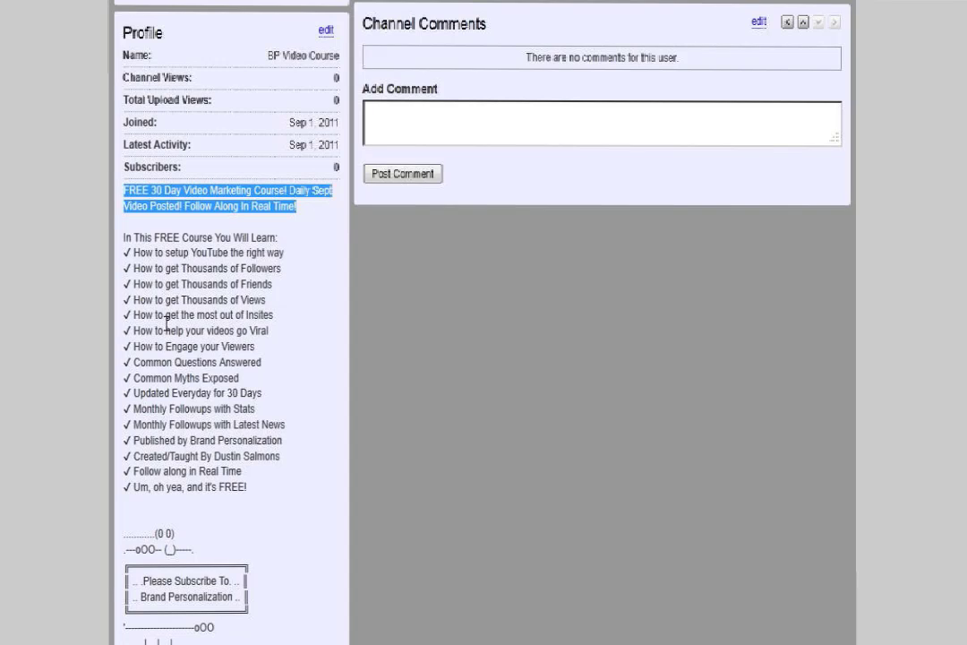
pyautogui.scroll(-5, 166, 323)
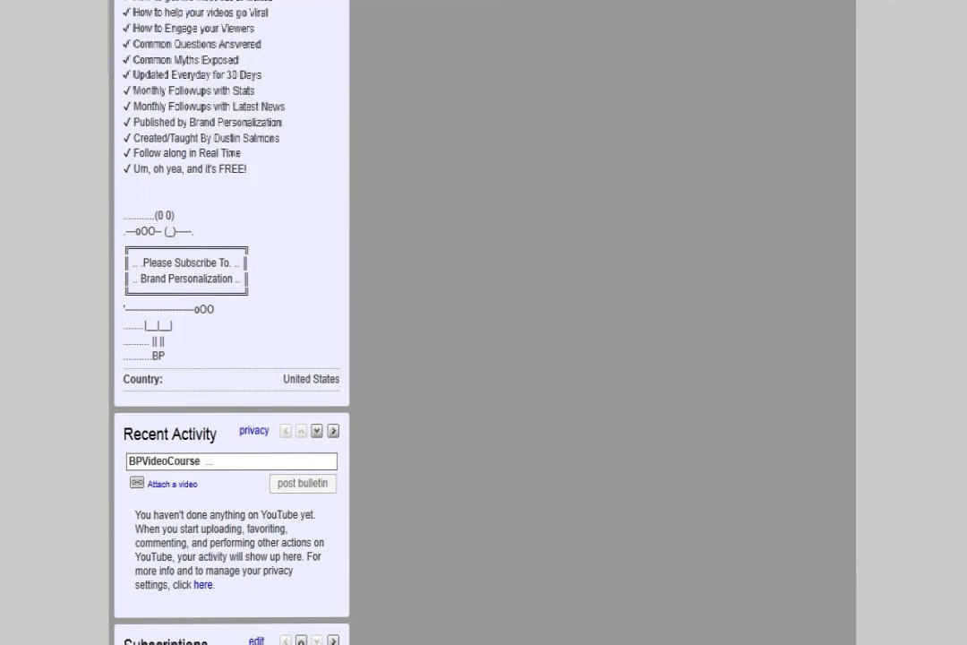
pyautogui.scroll(8, 231, 322)
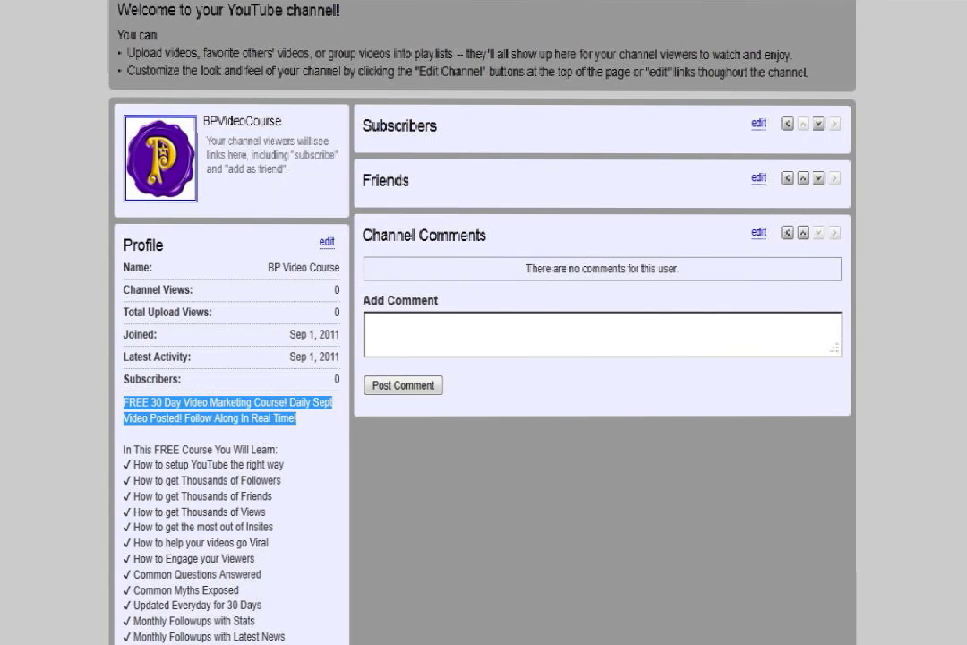
# - Reopen the Profile box for editing, paste the Brand Personalization company text into About Me again, and save the changes
pyautogui.click(328, 241)
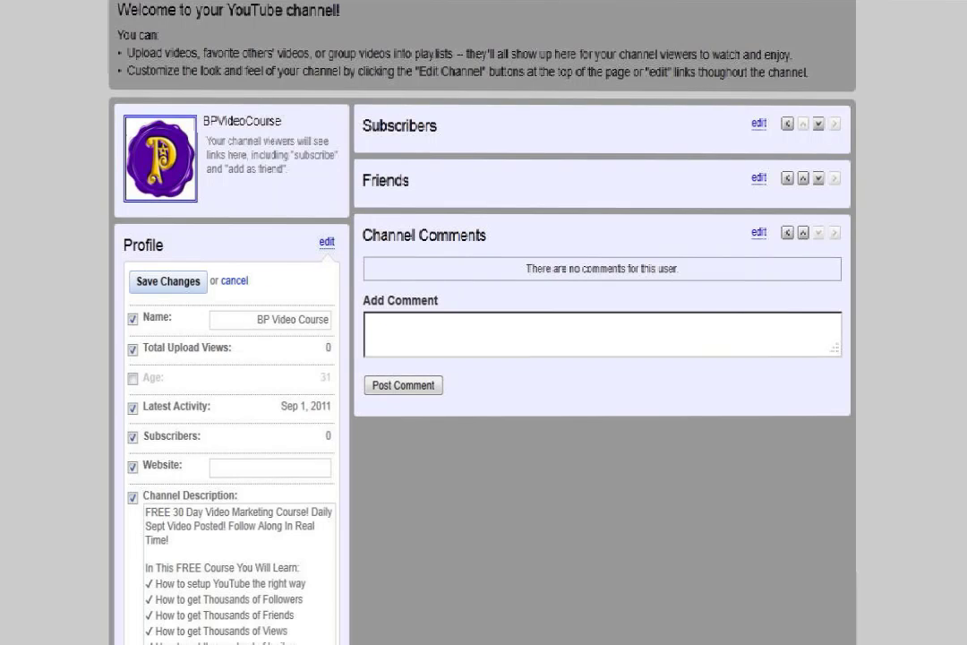
pyautogui.scroll(-6, 484, 323)
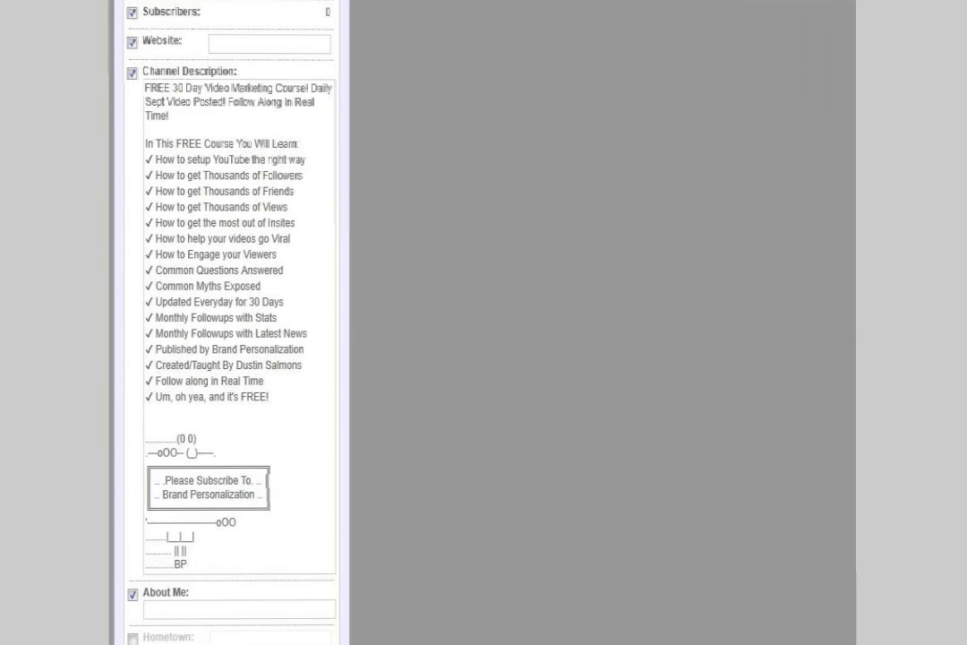
pyautogui.scroll(-3, 229, 322)
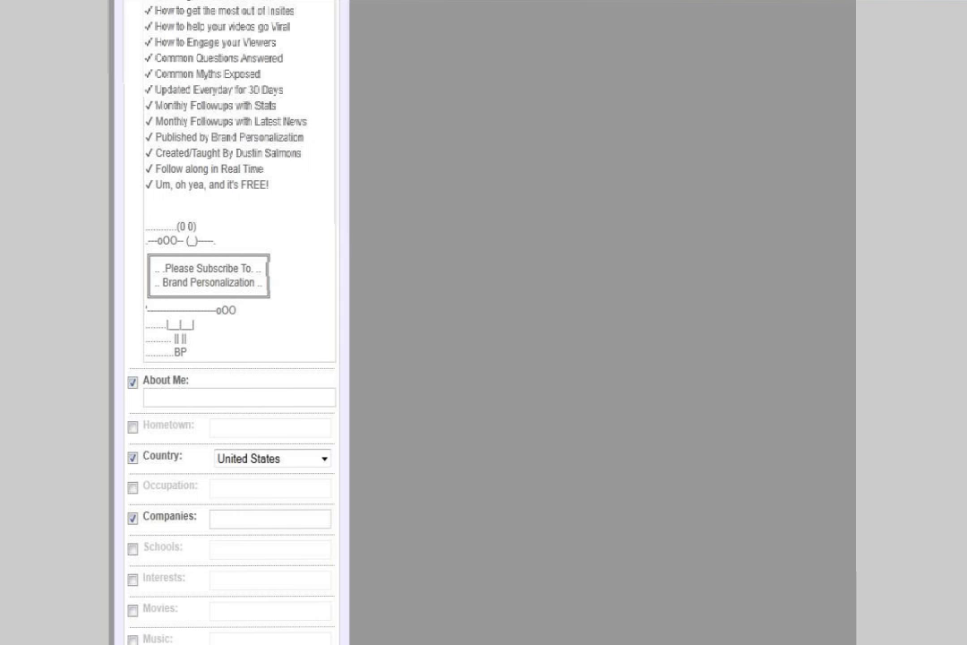
pyautogui.click(201, 399)
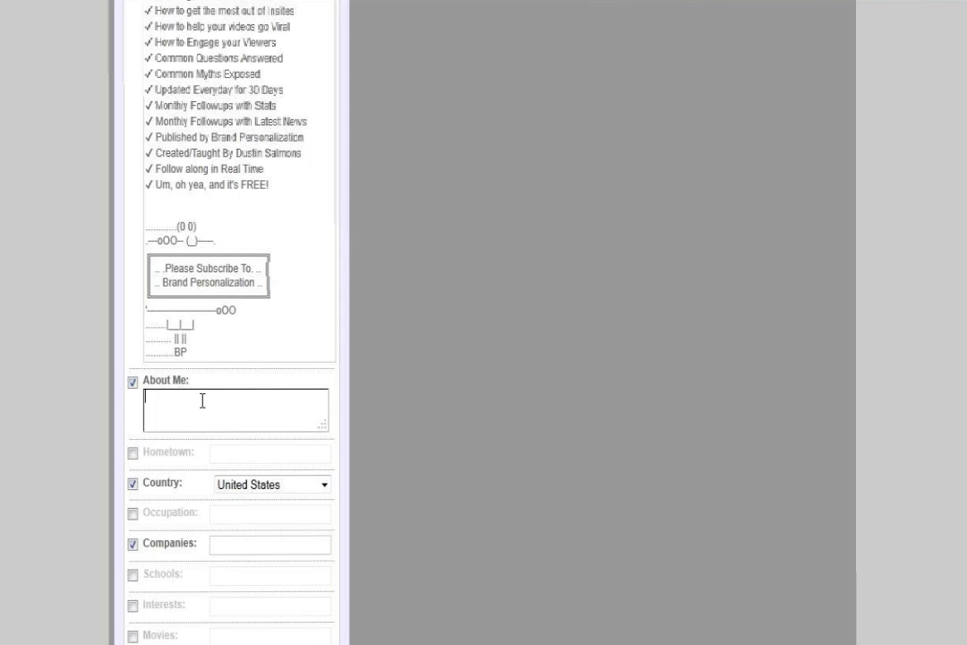
pyautogui.rightClick(198, 394)
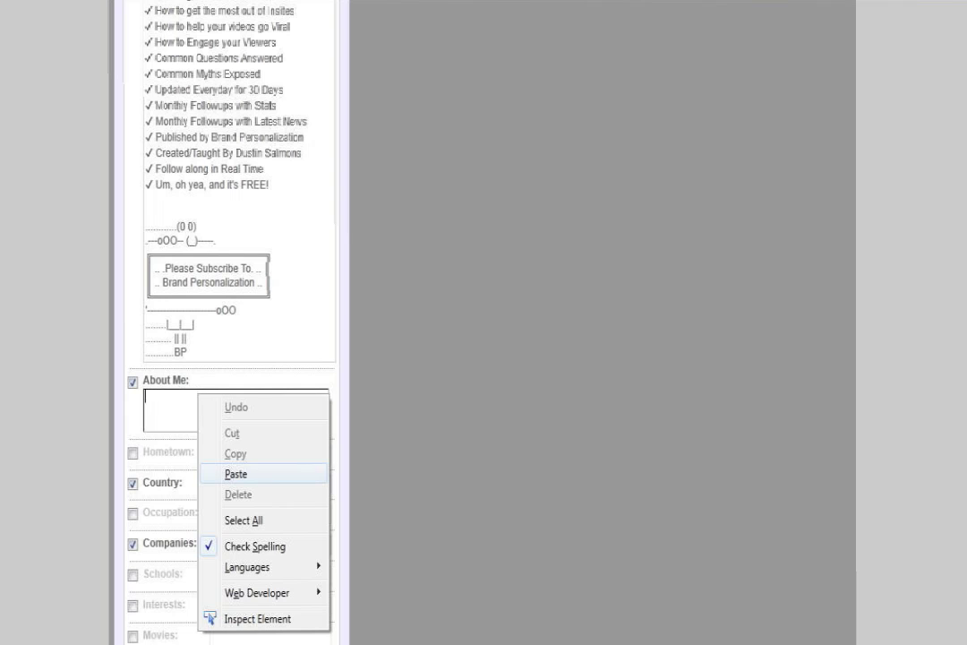
pyautogui.click(236, 473)
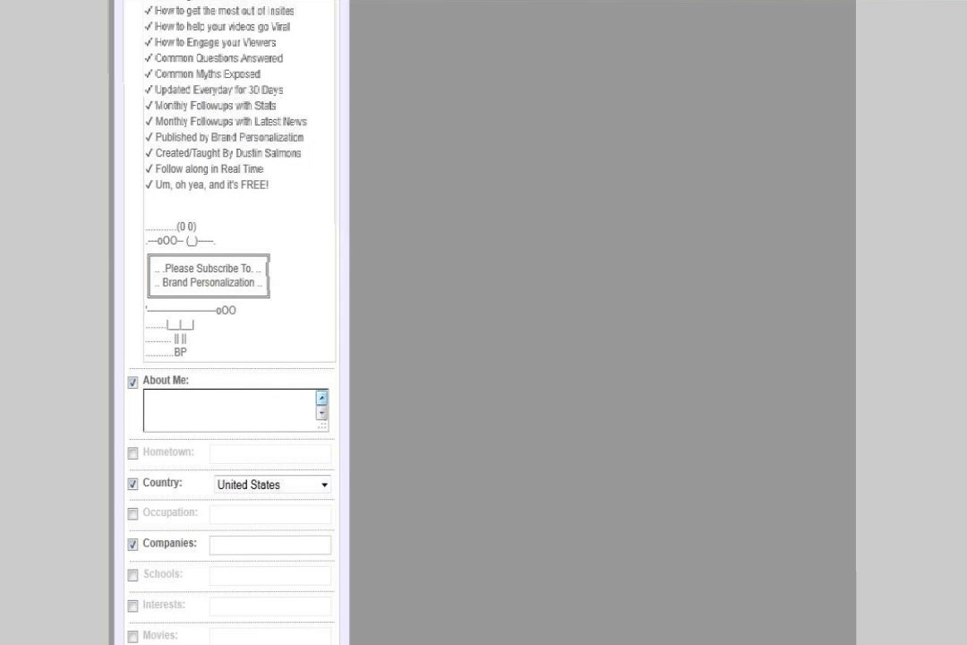
pyautogui.scroll(5, 315, 397)
pyautogui.scroll(-2, 235, 411)
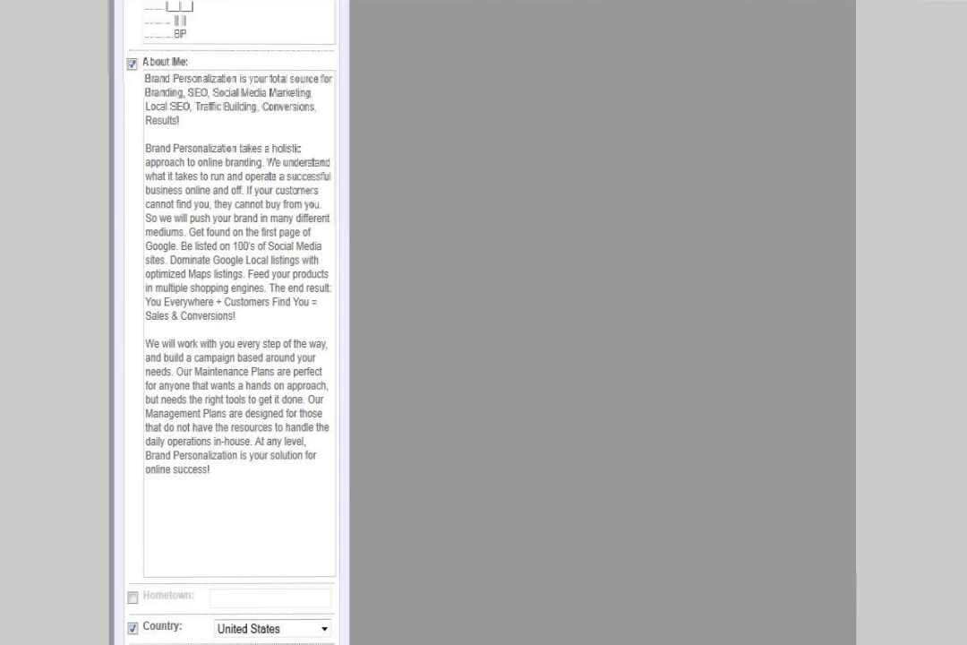
pyautogui.click(169, 312)
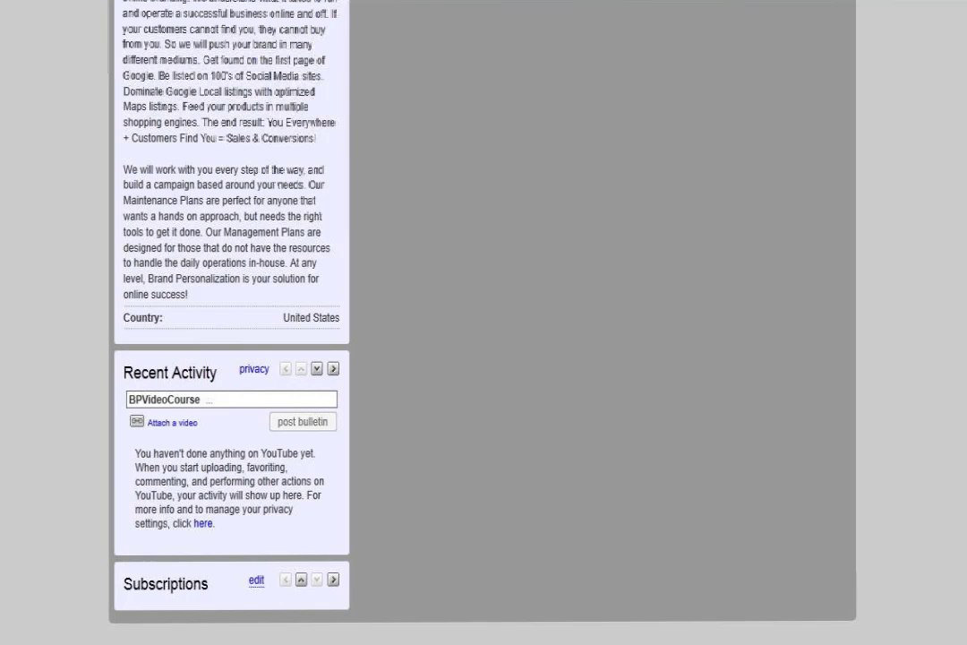
# - Apply the Clean theme to the channel
pyautogui.scroll(15, 483, 322)
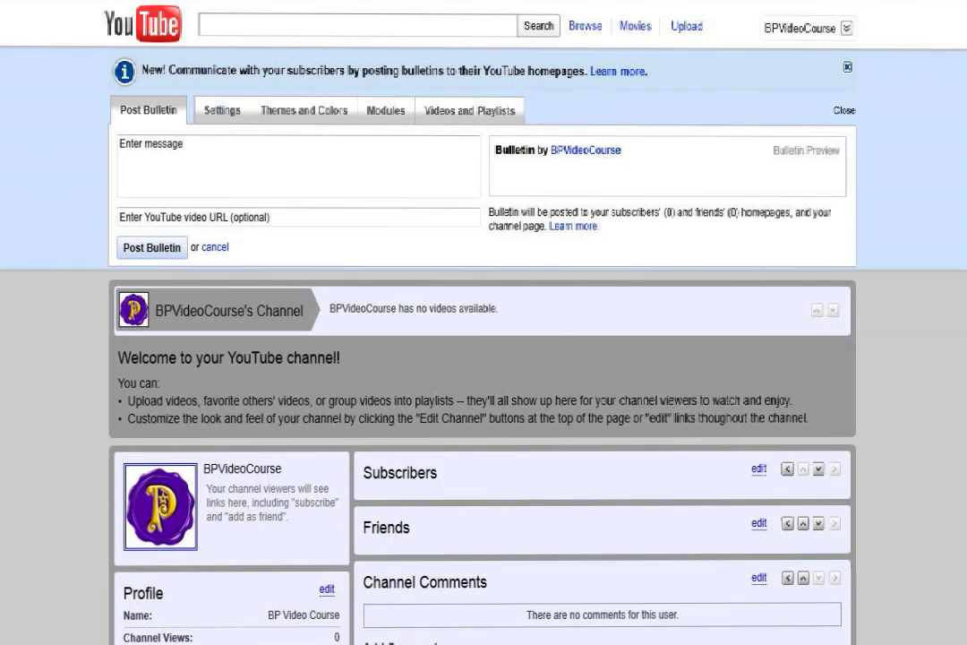
pyautogui.click(304, 111)
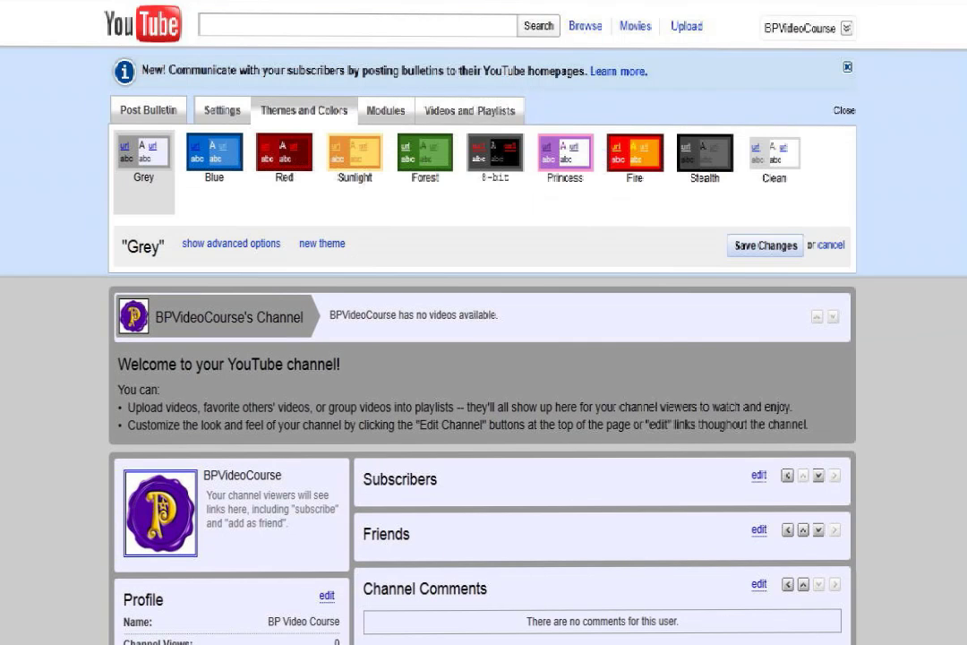
pyautogui.click(774, 153)
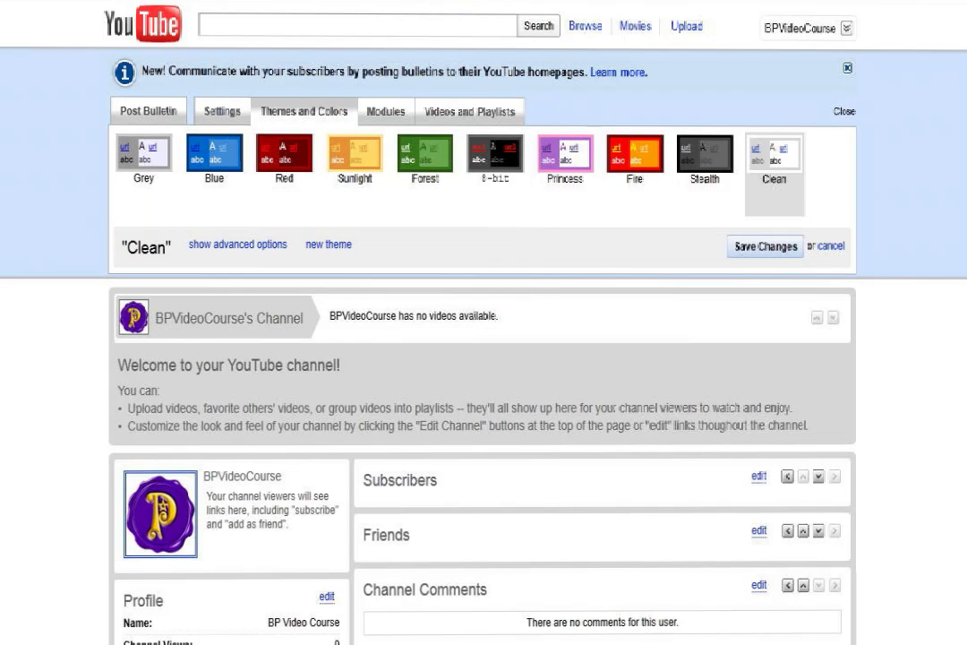
# - In the theme's advanced options, set the wrapper transparency to 30% and the color palette transparency to 20%
pyautogui.click(238, 243)
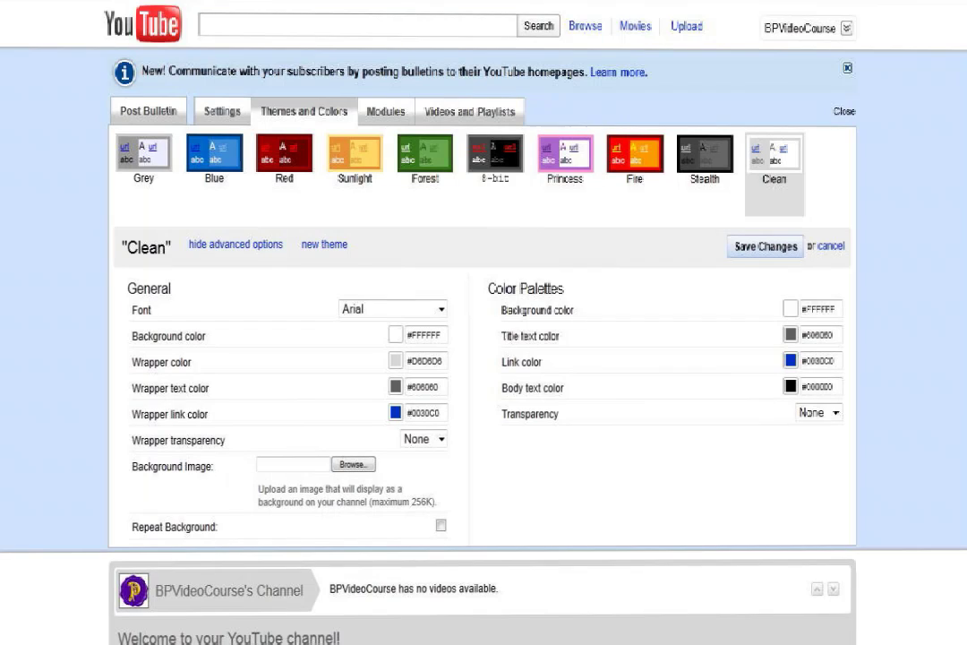
pyautogui.click(441, 439)
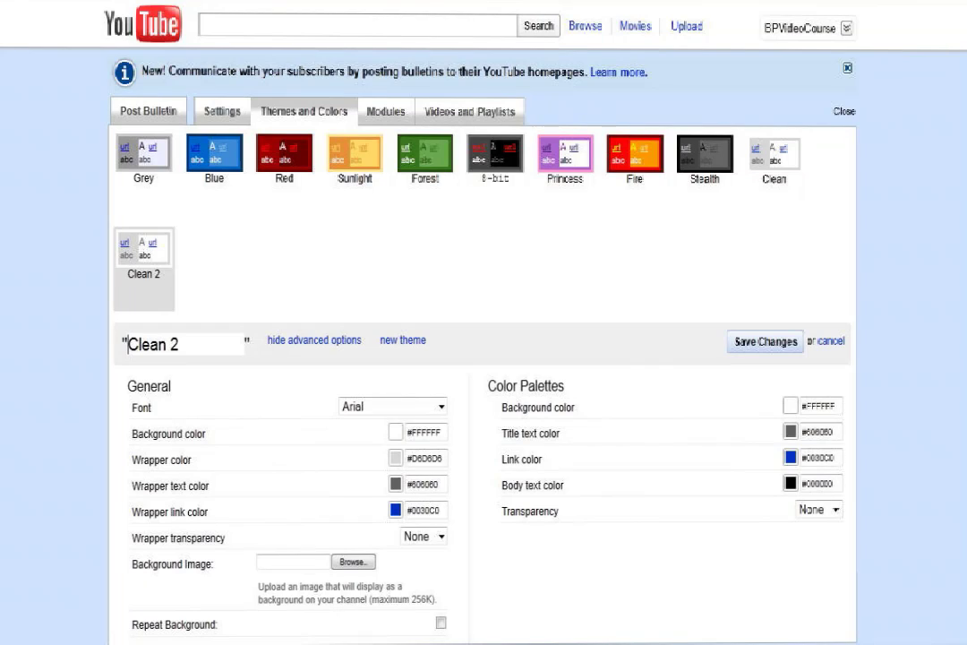
pyautogui.click(441, 537)
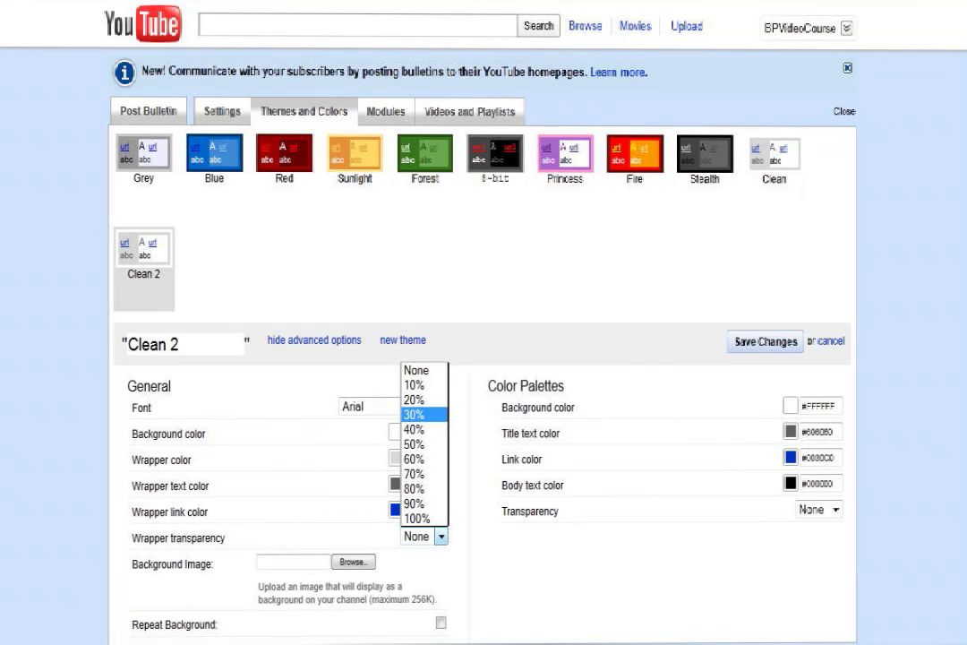
pyautogui.click(414, 414)
pyautogui.click(834, 509)
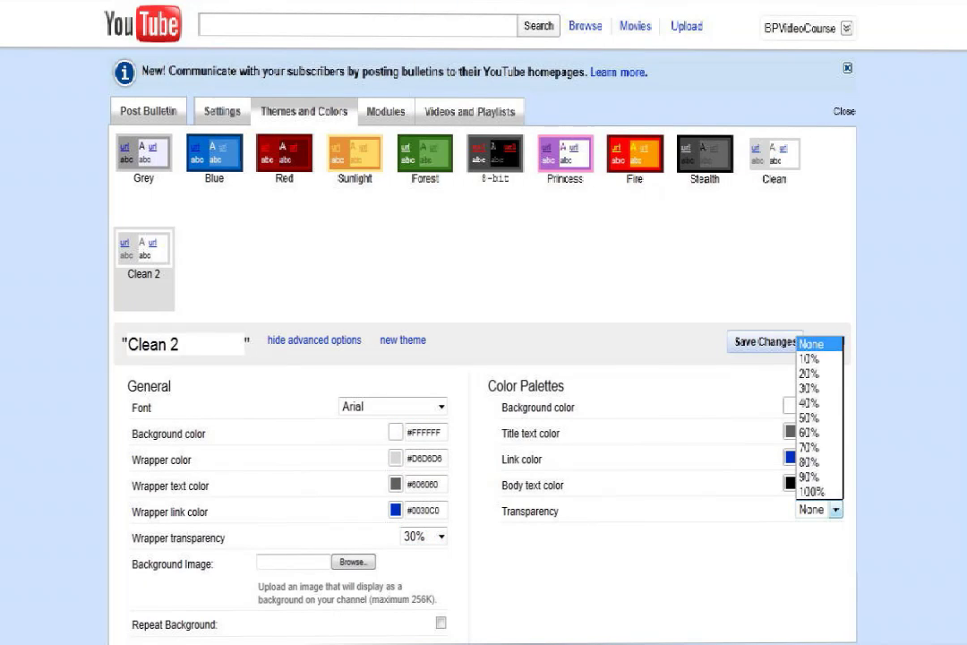
pyautogui.click(809, 372)
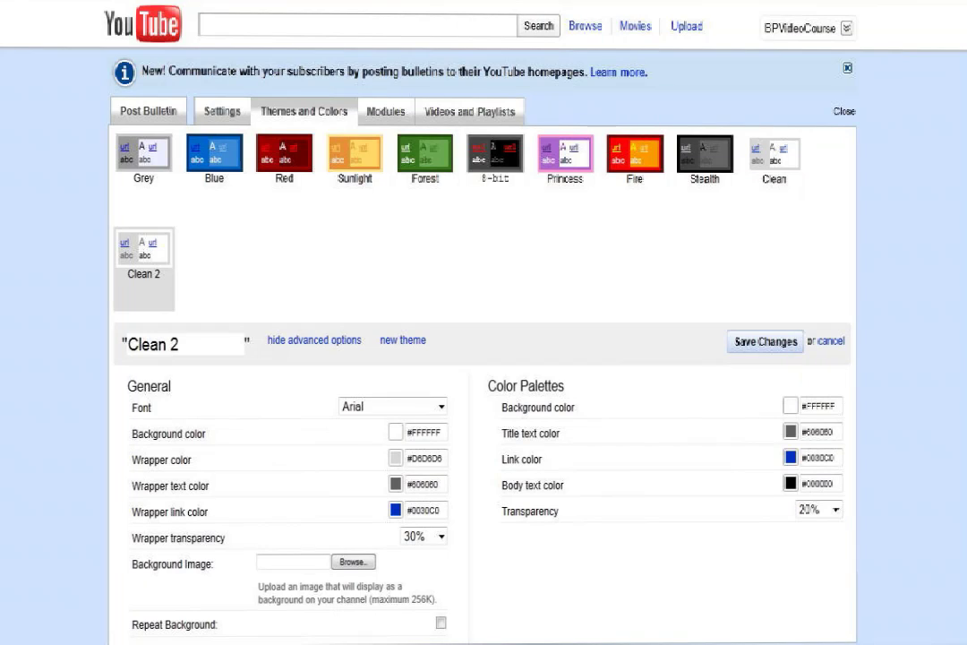
# - Upload the Brand-Personalization-Social-Media-Local-SEO-icons picture as the channel's background image and set it to repeat
pyautogui.click(353, 562)
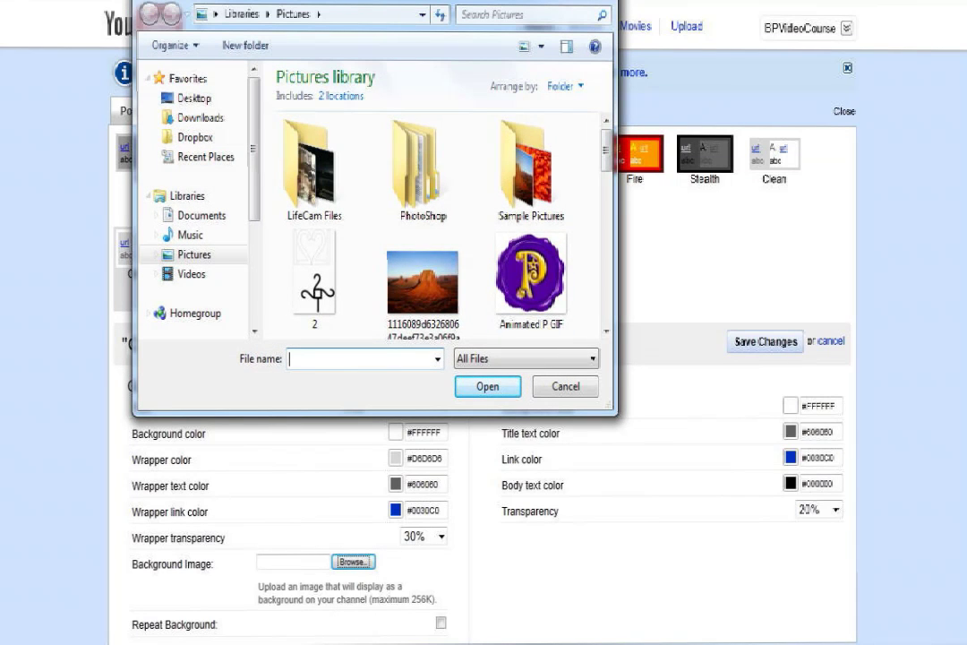
pyautogui.scroll(-2, 430, 223)
pyautogui.scroll(-5, 430, 224)
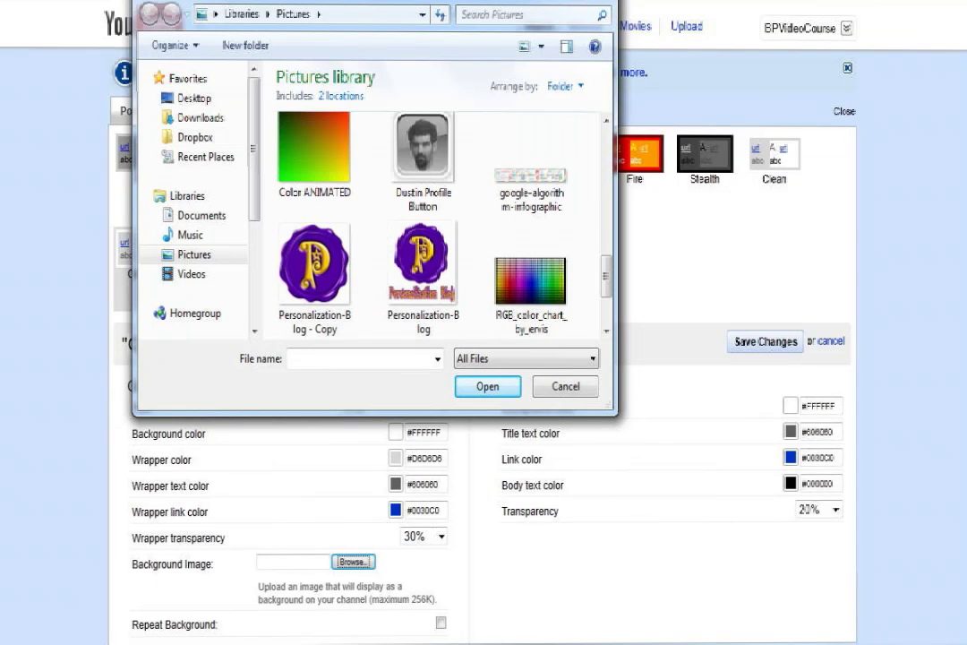
pyautogui.scroll(-2, 439, 224)
pyautogui.scroll(5, 529, 269)
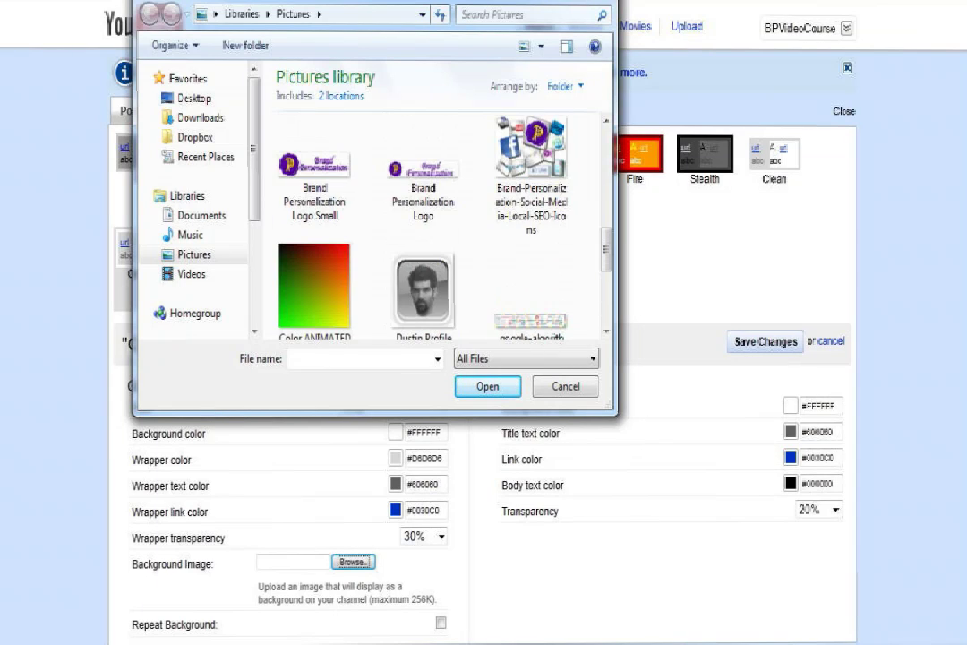
pyautogui.doubleClick(532, 269)
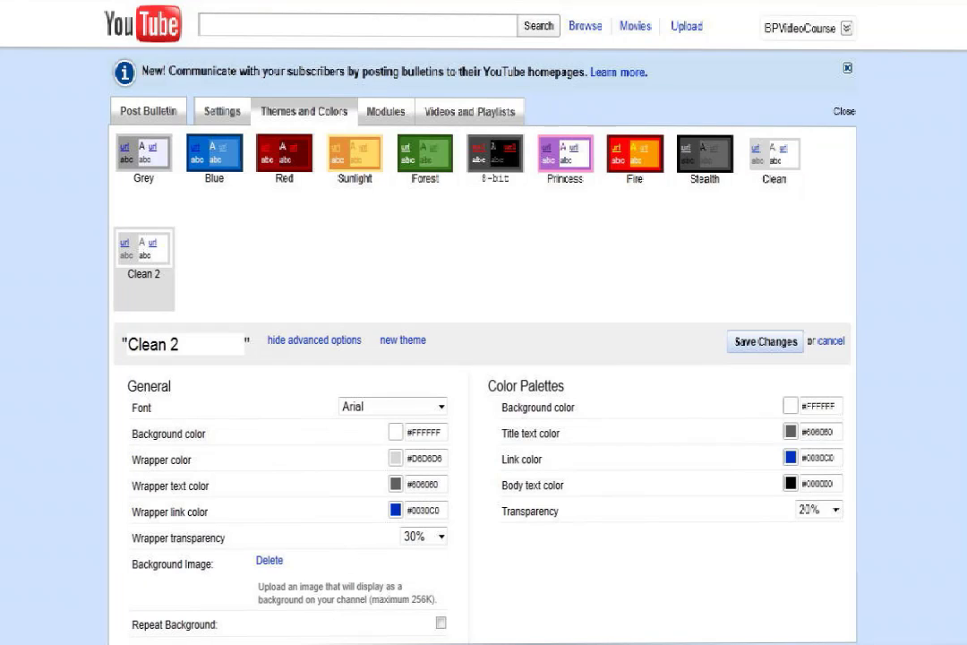
pyautogui.scroll(-2, 483, 323)
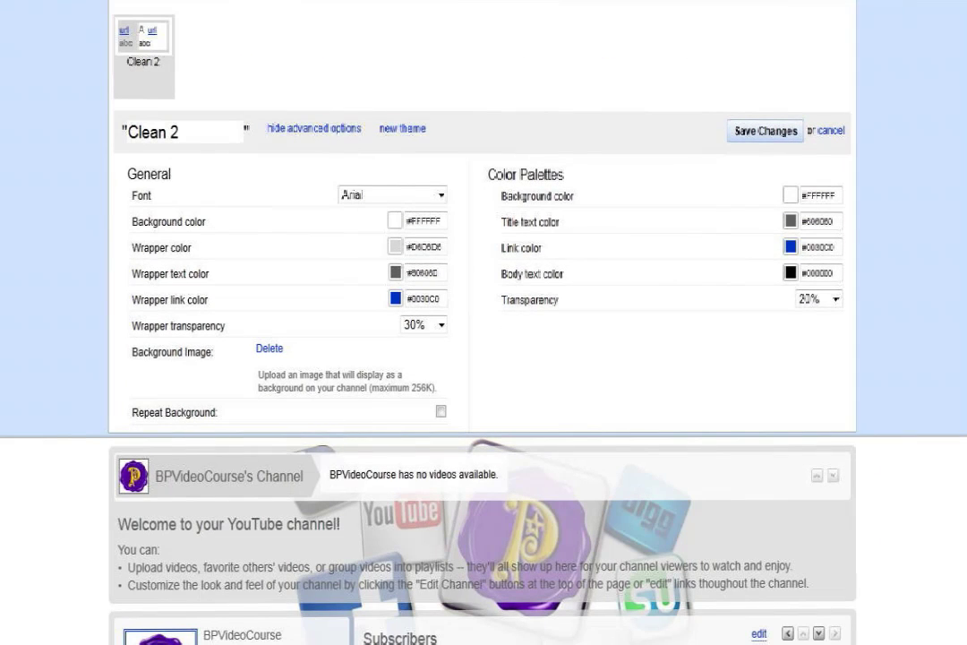
pyautogui.click(441, 411)
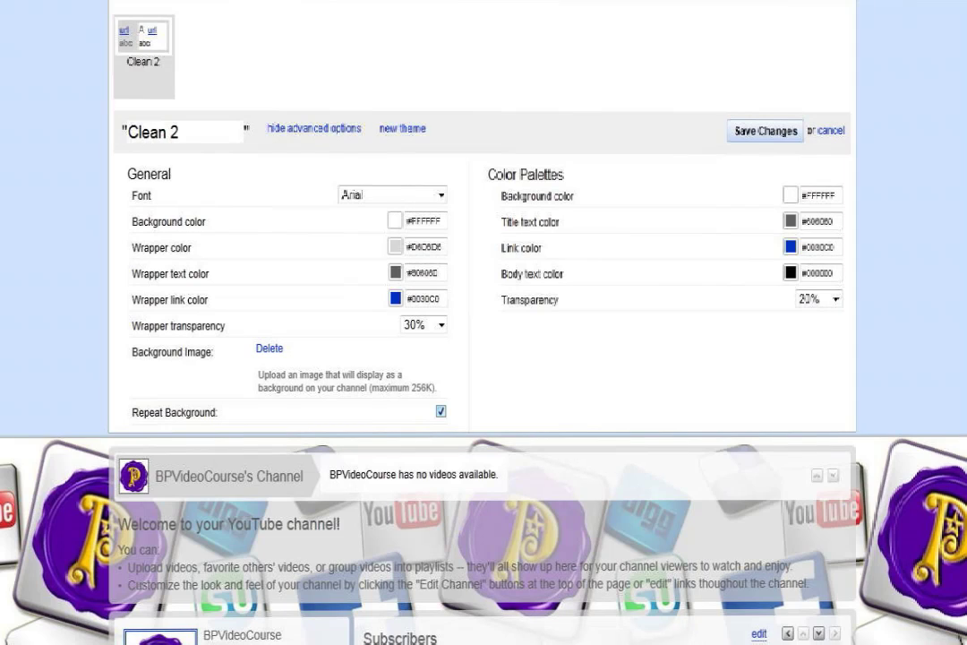
# - Save the customized Clean 2 theme and review the whole channel page with its repeating background
pyautogui.click(766, 130)
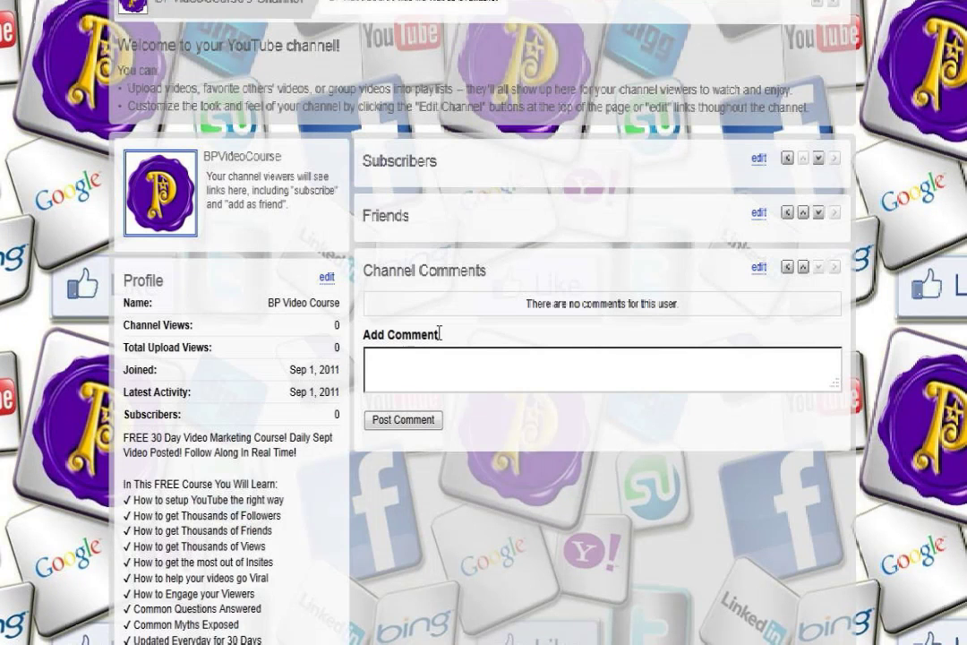
pyautogui.scroll(3, 484, 358)
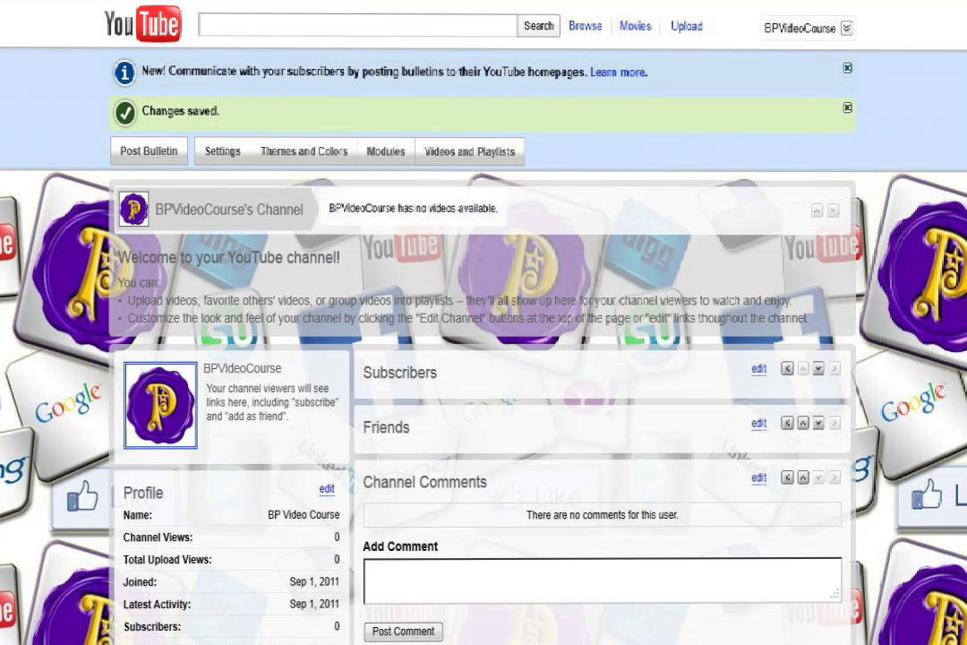
pyautogui.scroll(-10, 339, 314)
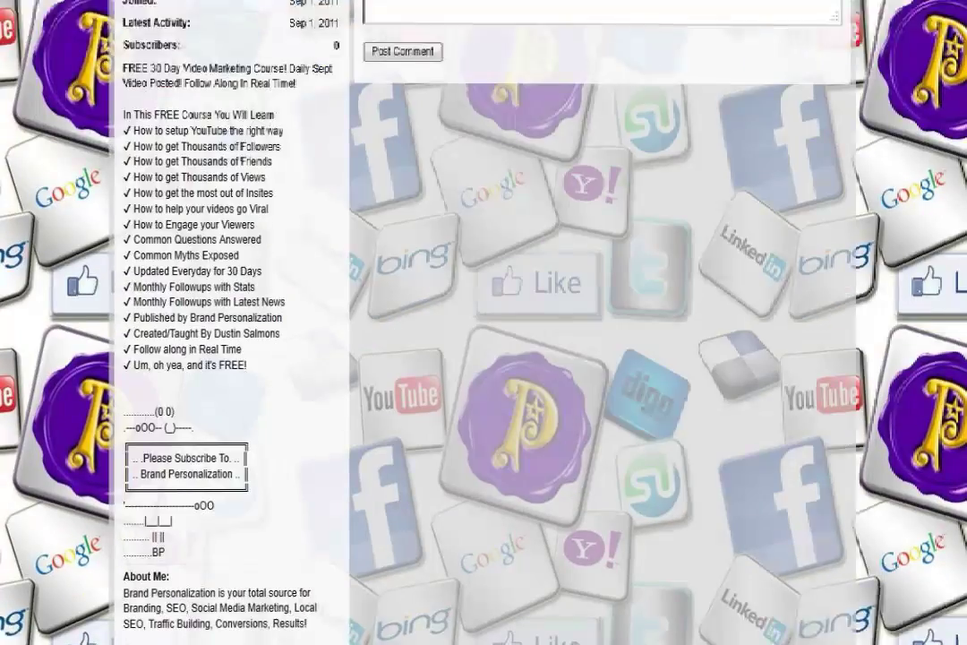
pyautogui.scroll(-6, 338, 314)
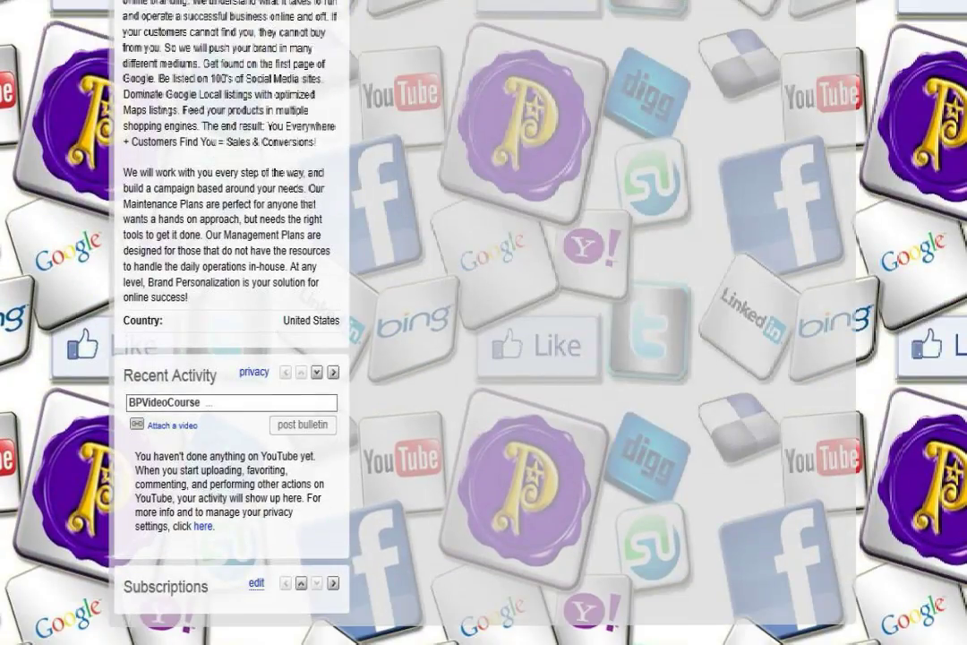
pyautogui.scroll(15, 484, 322)
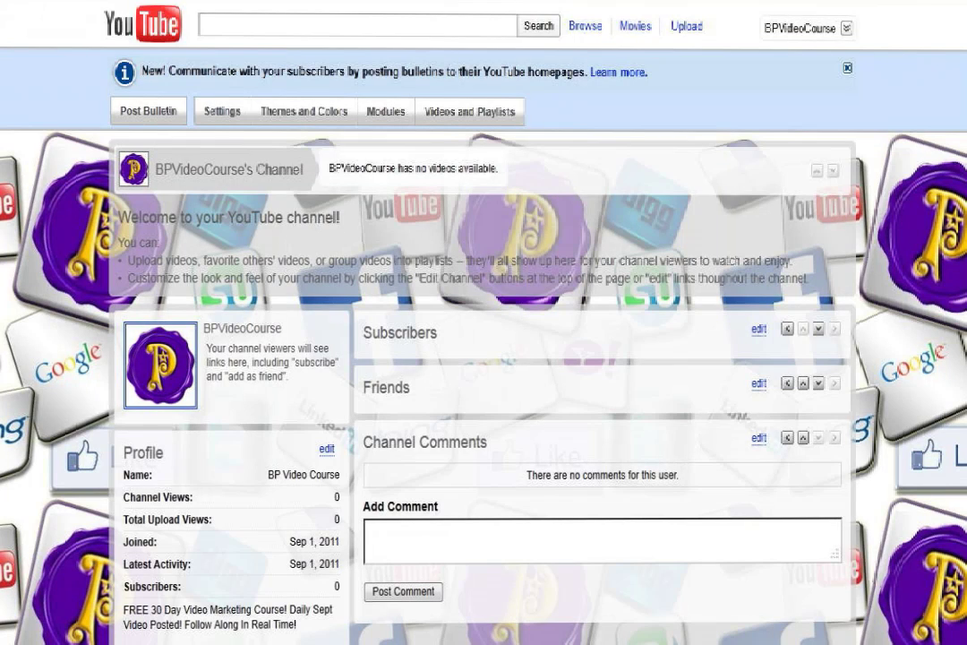
pyautogui.click(386, 111)
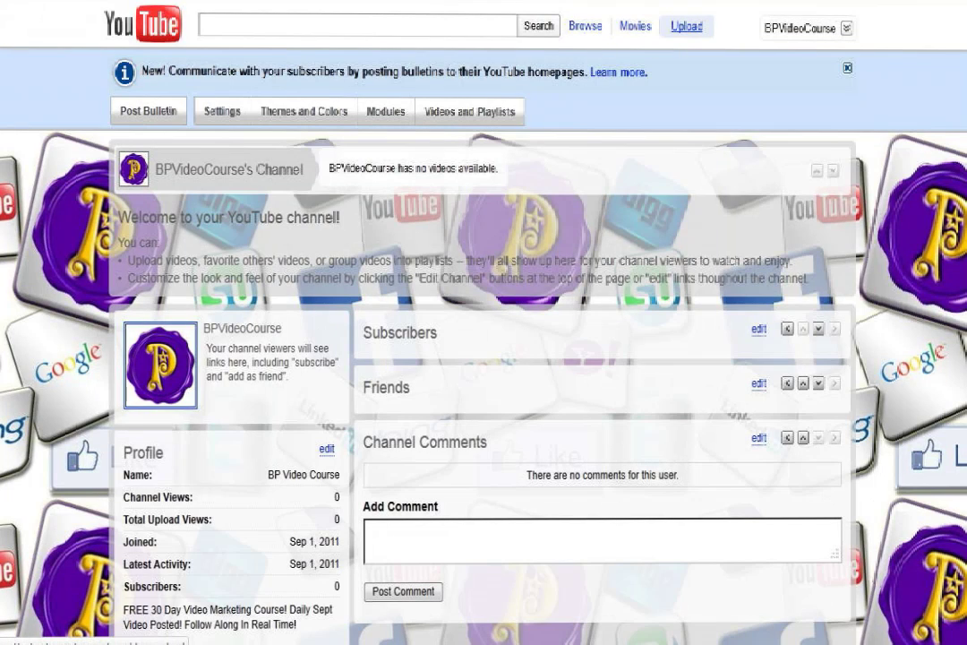
# - Start uploading the video "x FREE 30 Day Video Marketing Course!" from the Videos library to the channel
pyautogui.click(687, 26)
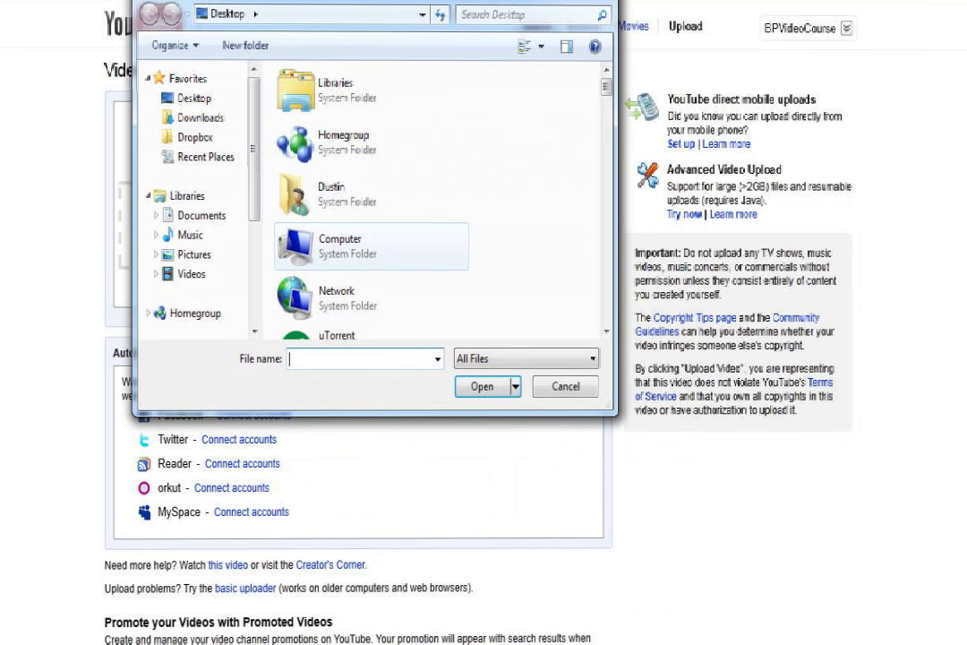
pyautogui.click(191, 273)
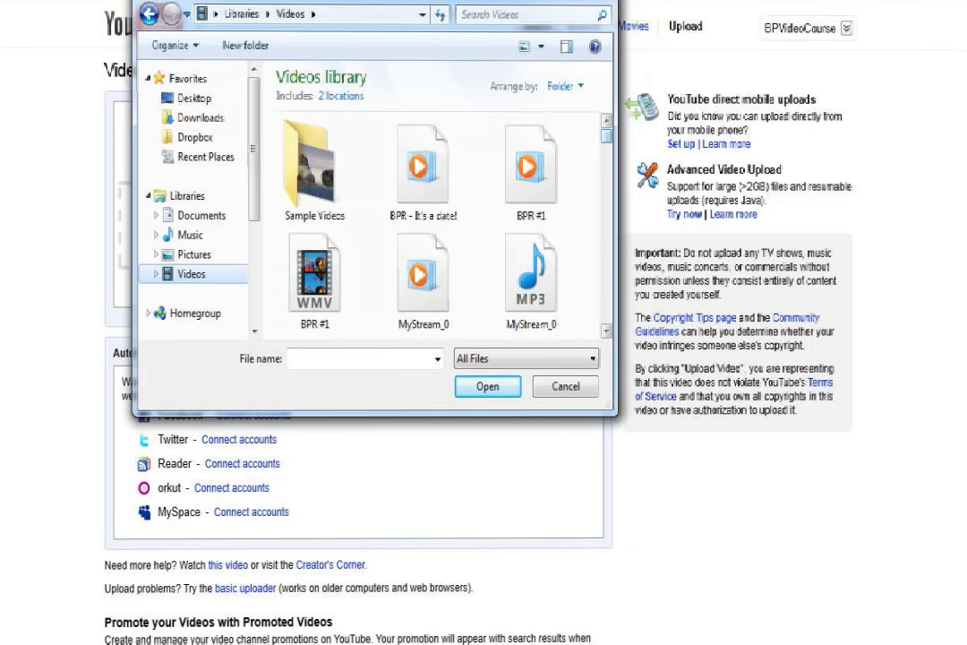
pyautogui.scroll(-15, 430, 224)
pyautogui.click(531, 269)
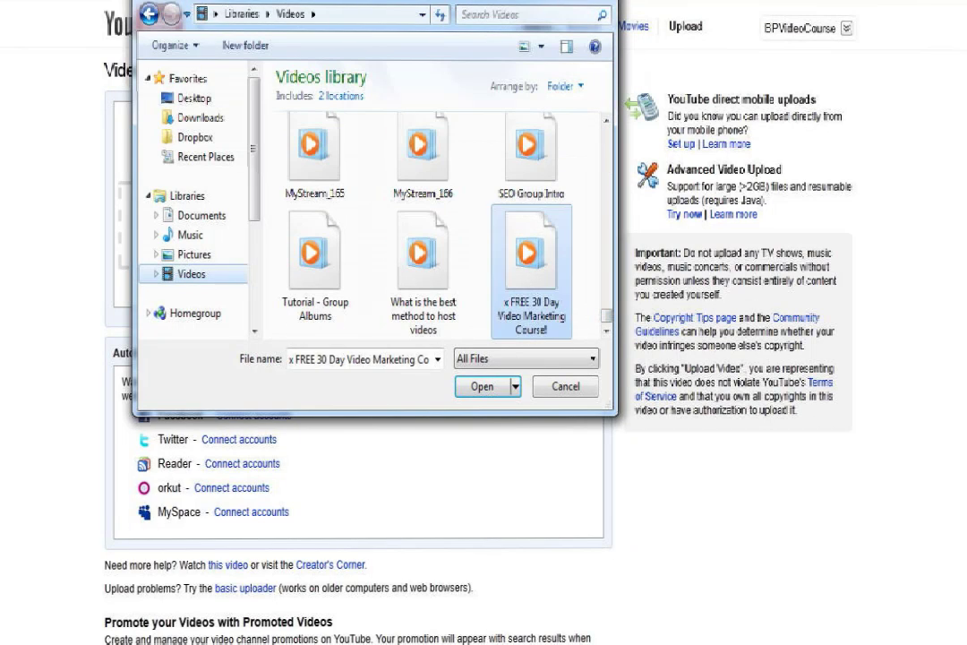
pyautogui.press('Return')
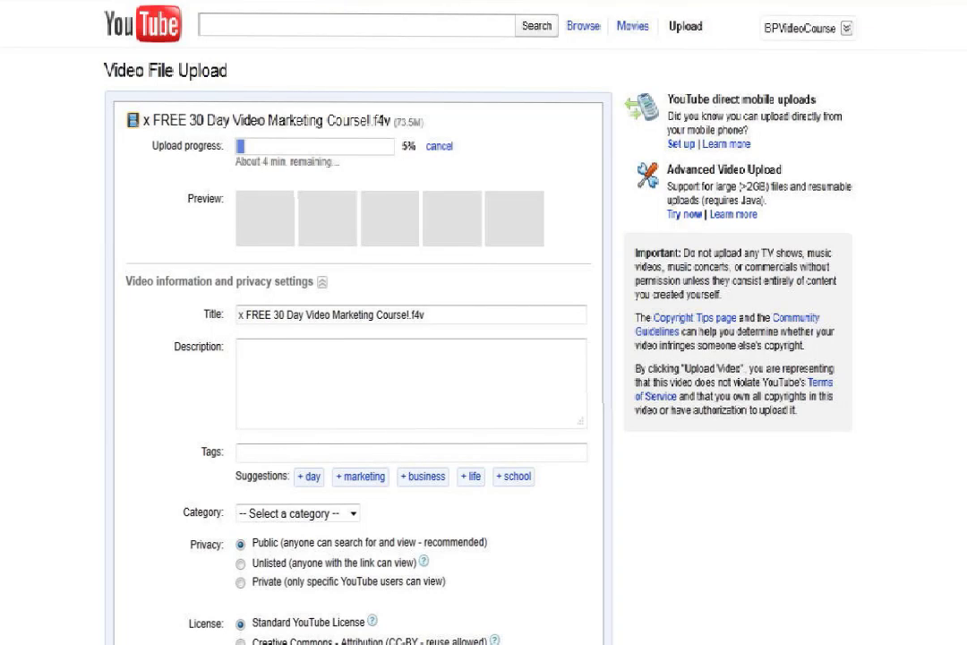
pyautogui.scroll(-4, 358, 322)
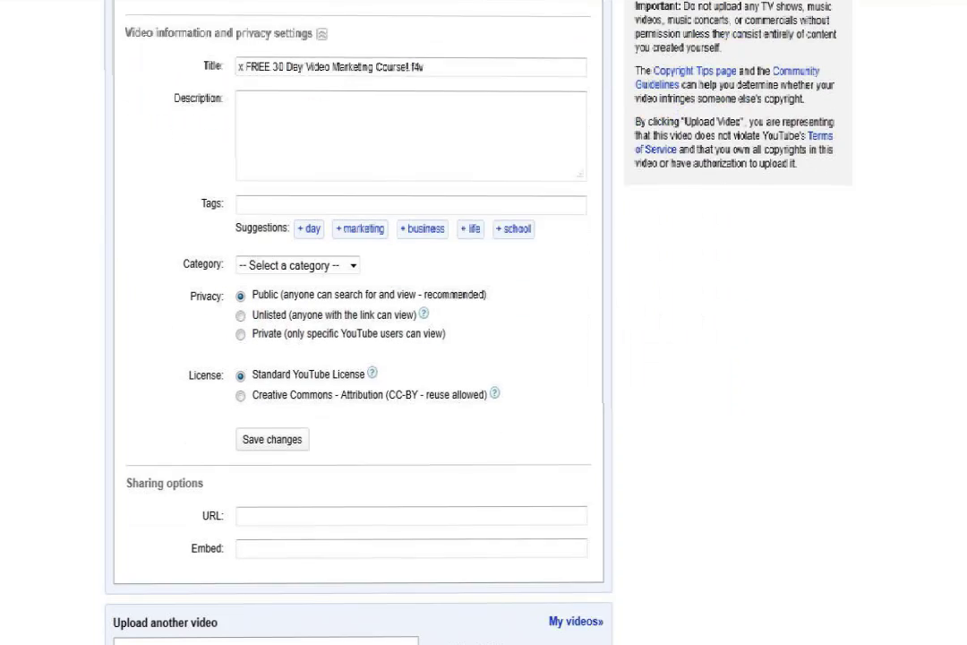